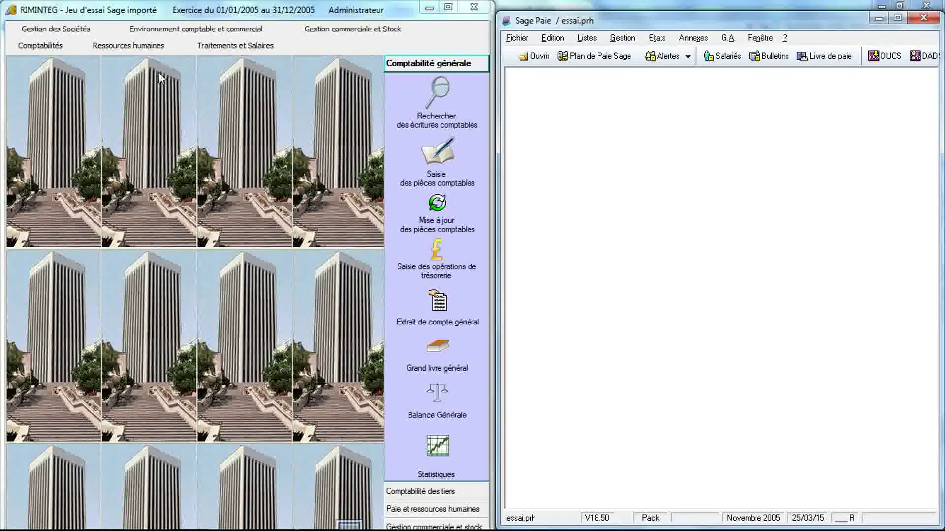
pyautogui.click(154, 47)
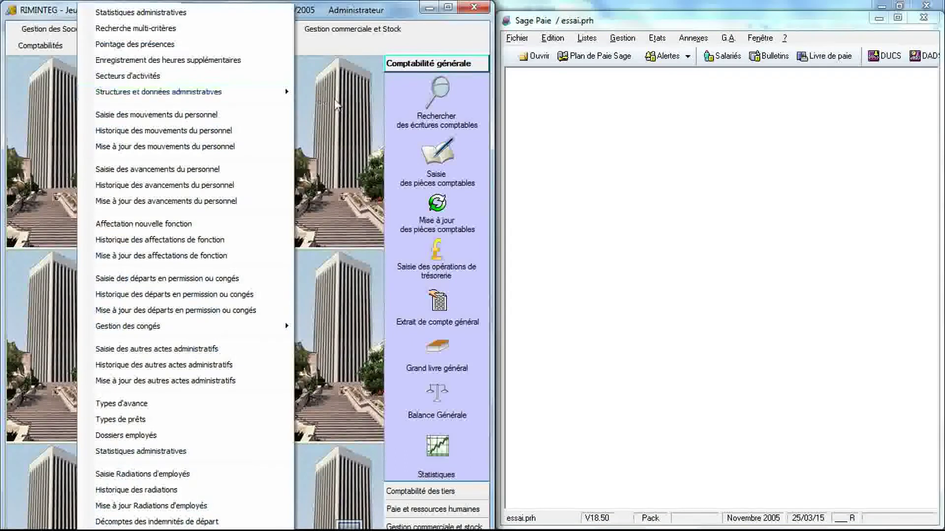
pyautogui.click(336, 103)
pyautogui.click(247, 47)
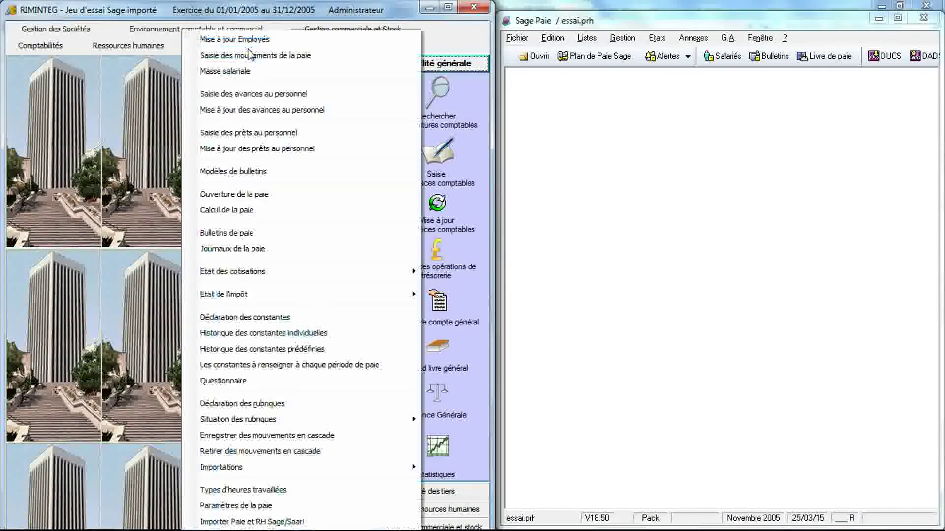
pyautogui.click(172, 104)
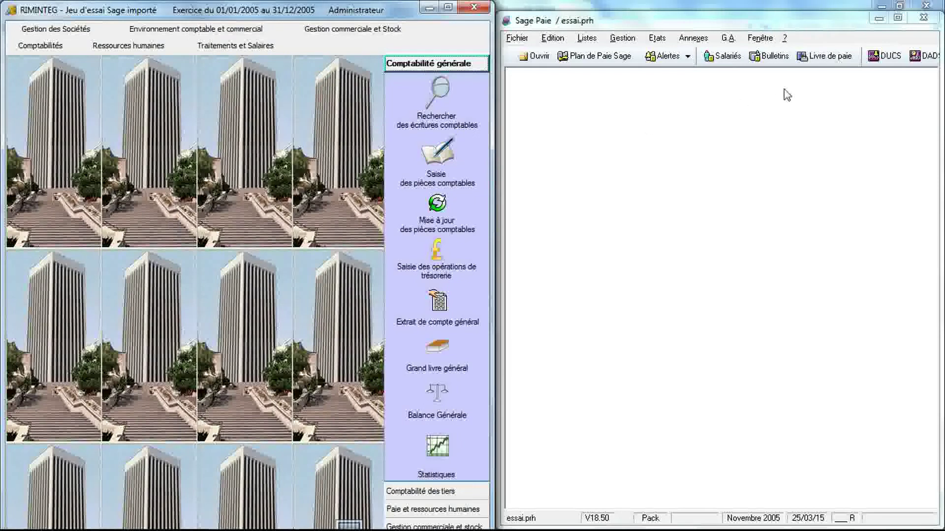
# - Check the version information of Sage Paie & RH, then close it
pyautogui.click(785, 39)
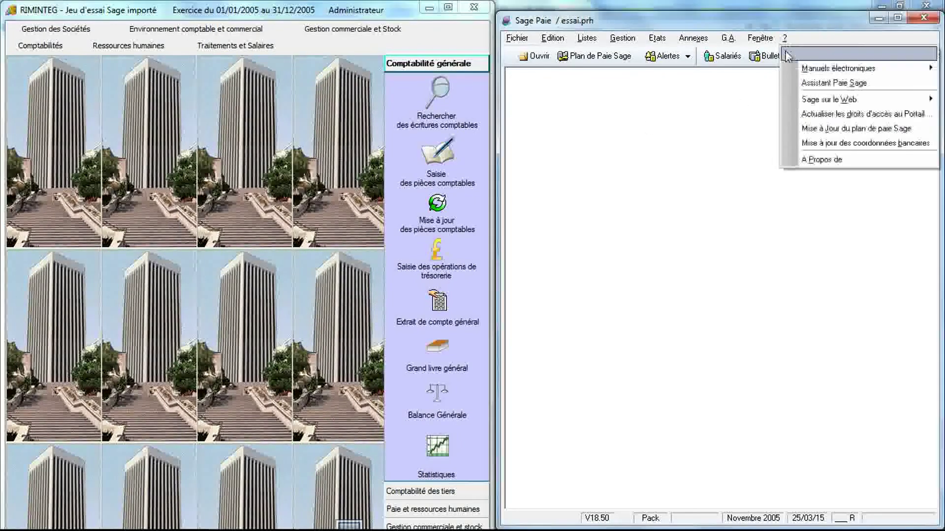
pyautogui.click(809, 160)
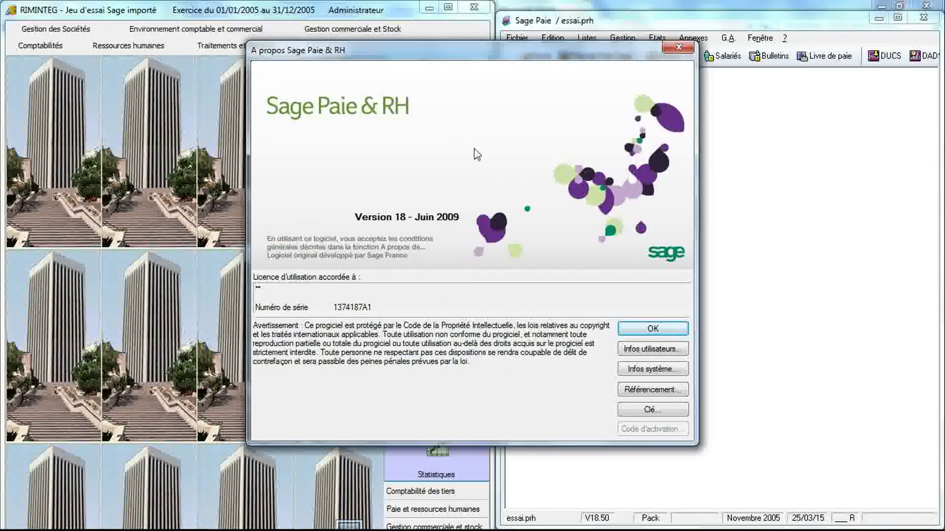
pyautogui.click(678, 48)
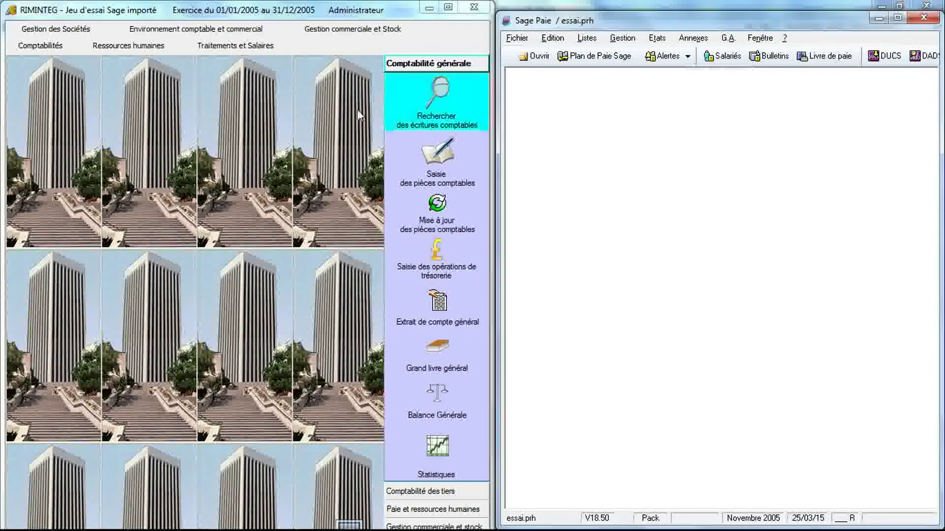
# - Switch to RIMINTEG and open the Sage/Saari payroll and HR data import window
pyautogui.click(270, 109)
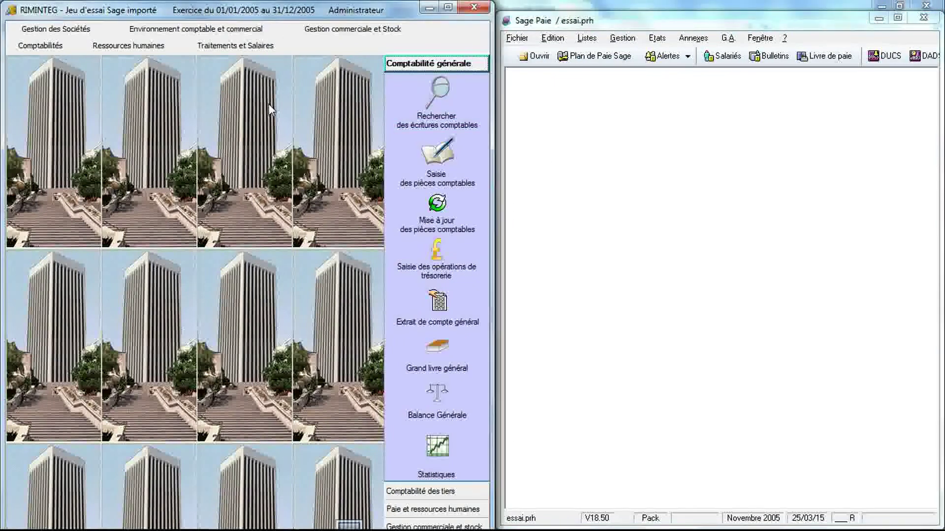
pyautogui.click(252, 48)
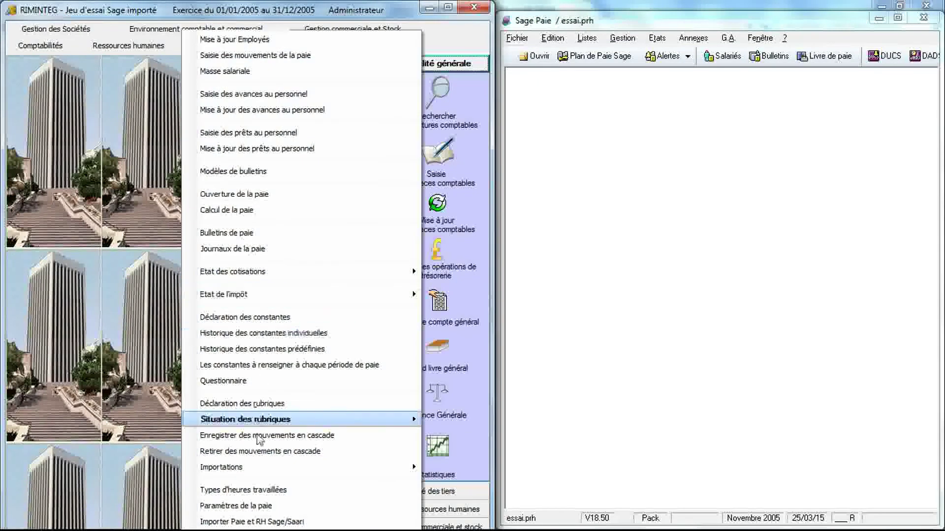
pyautogui.click(254, 523)
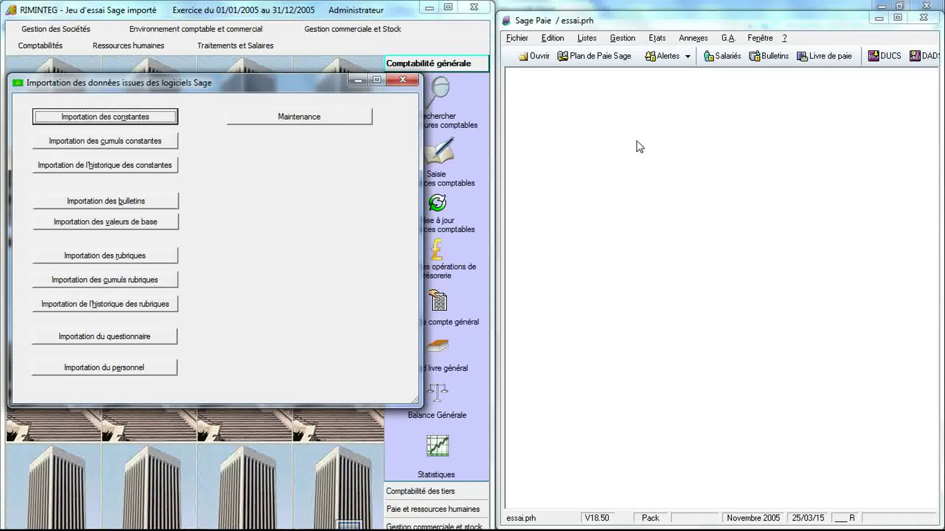
# - In Sage Paie, open the employee pay slips and launch their edition as Bulletin salarié with the Transfert option enabled
pyautogui.click(623, 38)
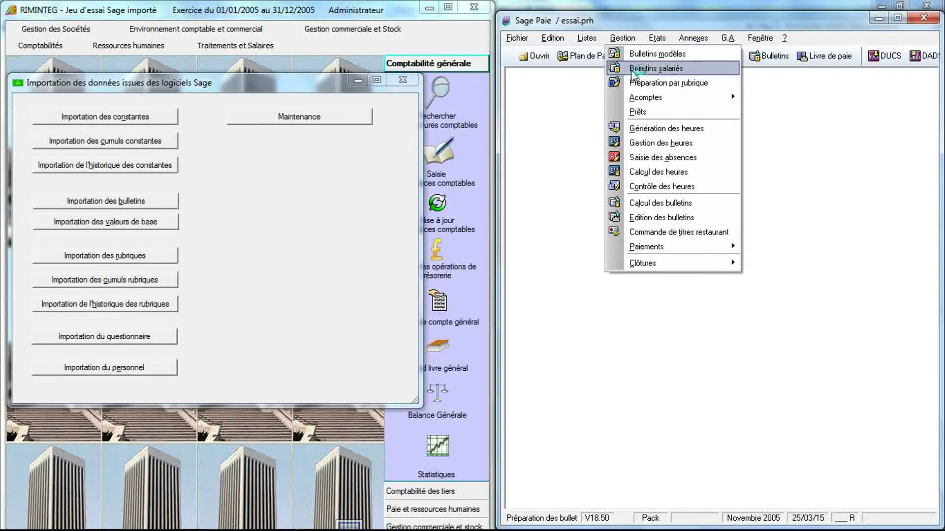
pyautogui.click(632, 69)
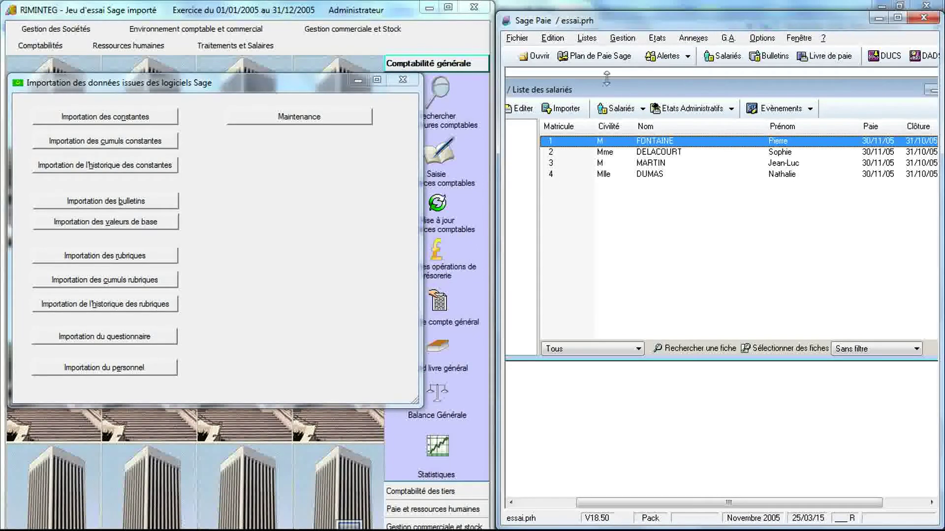
pyautogui.click(525, 113)
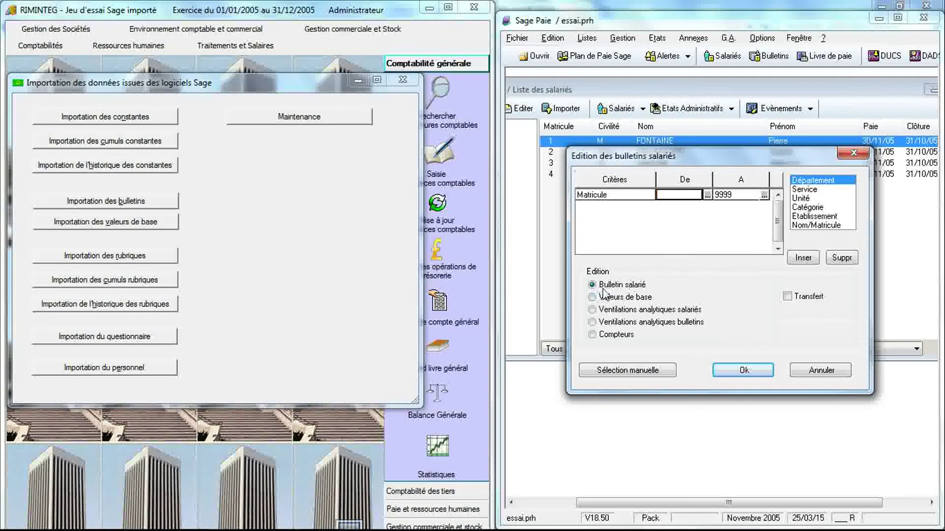
pyautogui.click(788, 298)
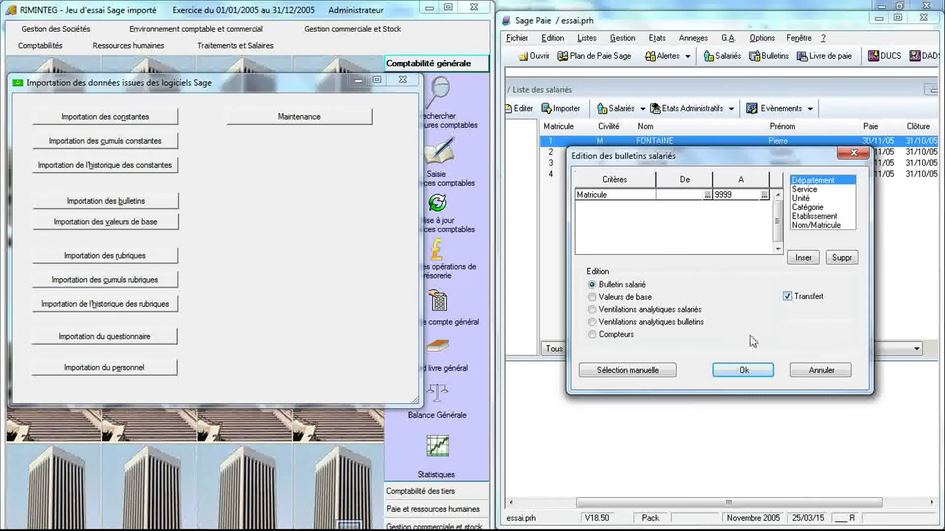
pyautogui.click(743, 370)
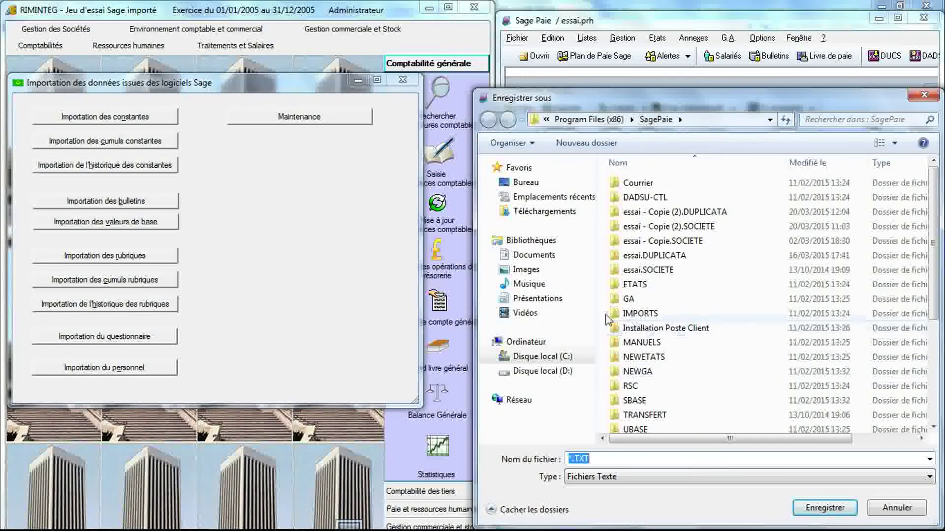
# - Save the pay slip export as Bulletins.TXT in the Présentations library
pyautogui.click(548, 300)
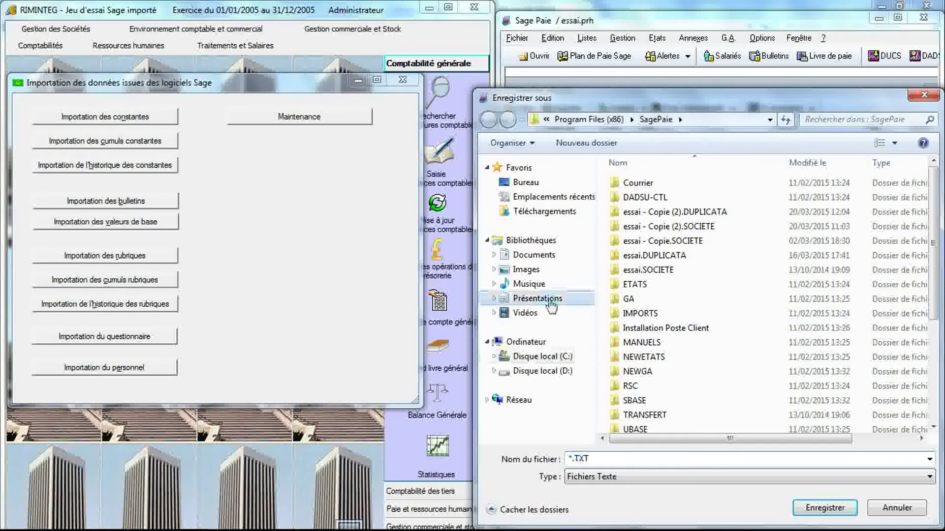
pyautogui.click(575, 457)
pyautogui.click(568, 458)
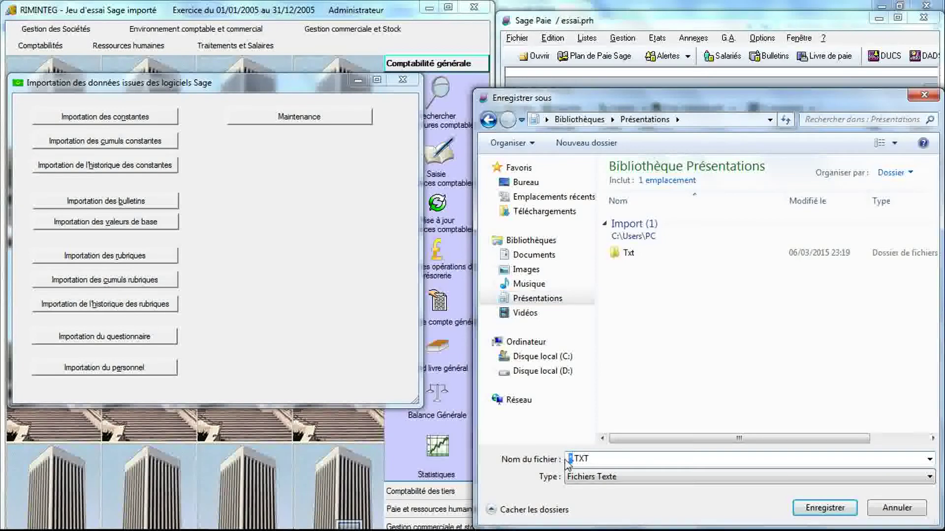
pyautogui.press('Delete')
pyautogui.write('Bulletins')
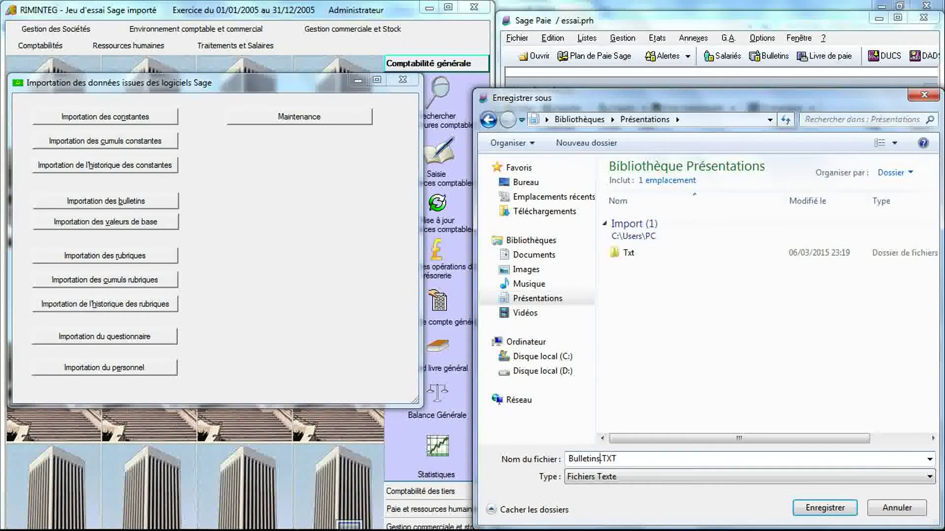
pyautogui.press('Return')
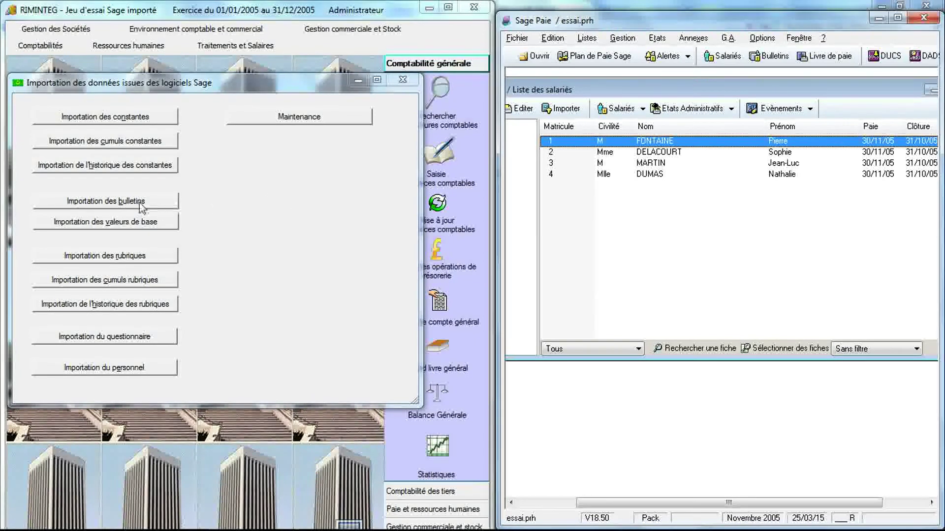
# - In RIMINTEG, open the pay slip import and load Bulletins.TXT from the Présentations library
pyautogui.click(133, 202)
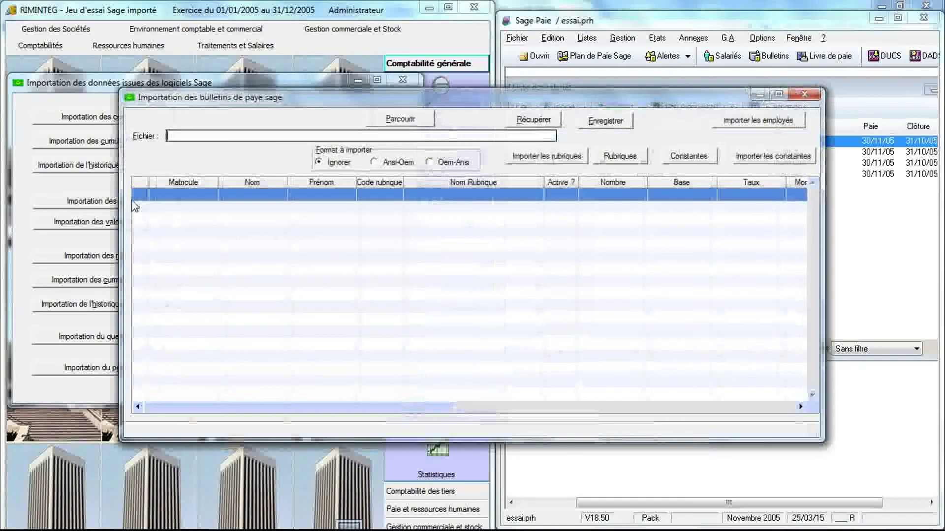
pyautogui.click(392, 120)
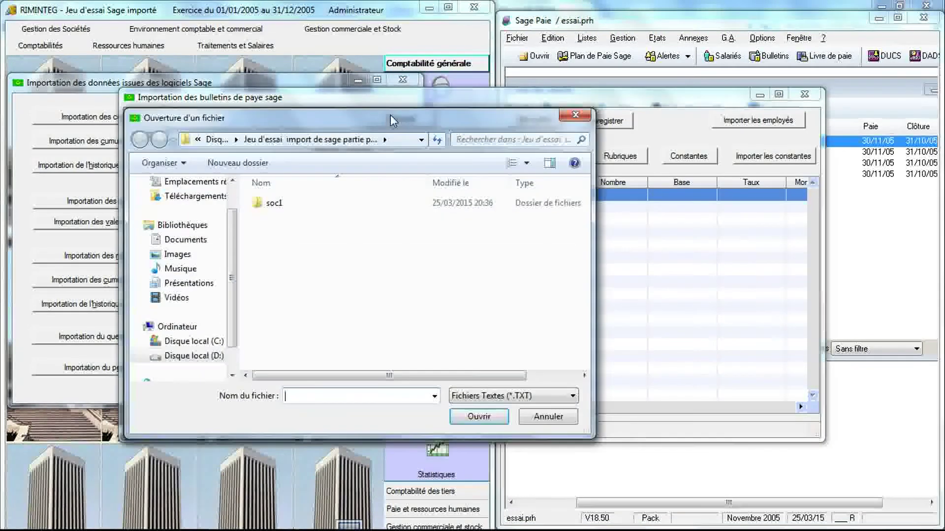
pyautogui.click(196, 289)
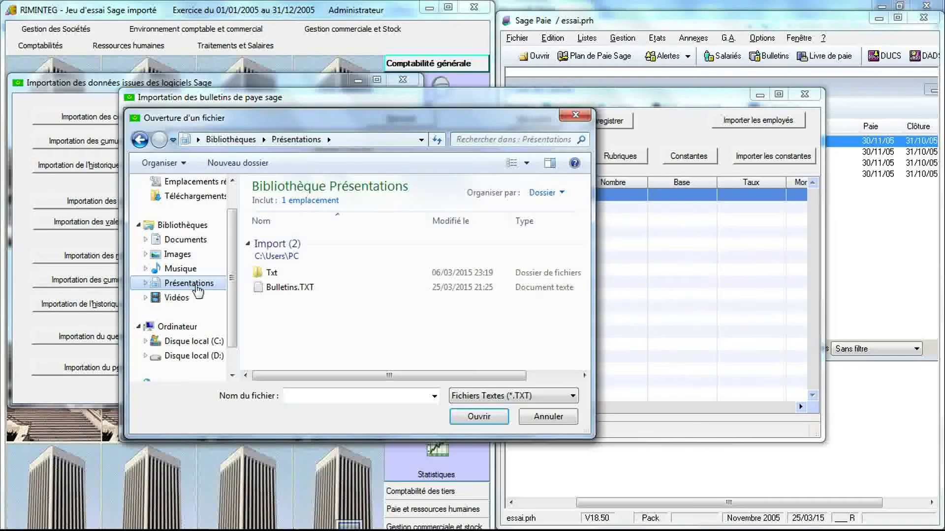
pyautogui.doubleClick(268, 287)
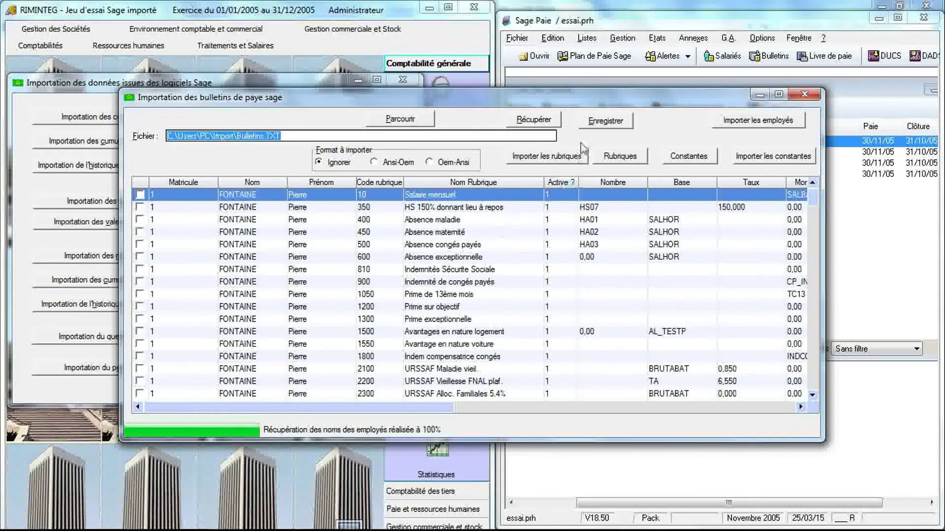
# - Record the imported pay slip movements for the 30/11/2005 payroll and close the pay slip import
pyautogui.click(597, 127)
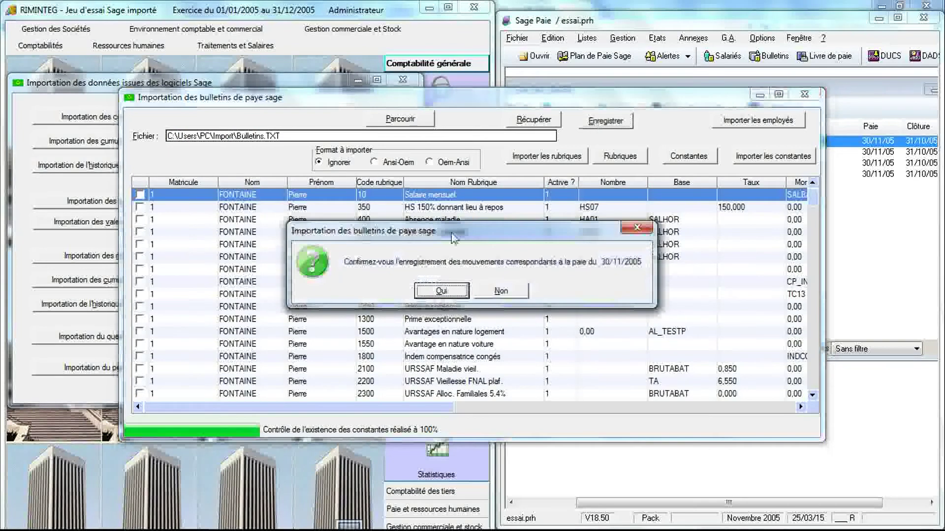
pyautogui.click(444, 292)
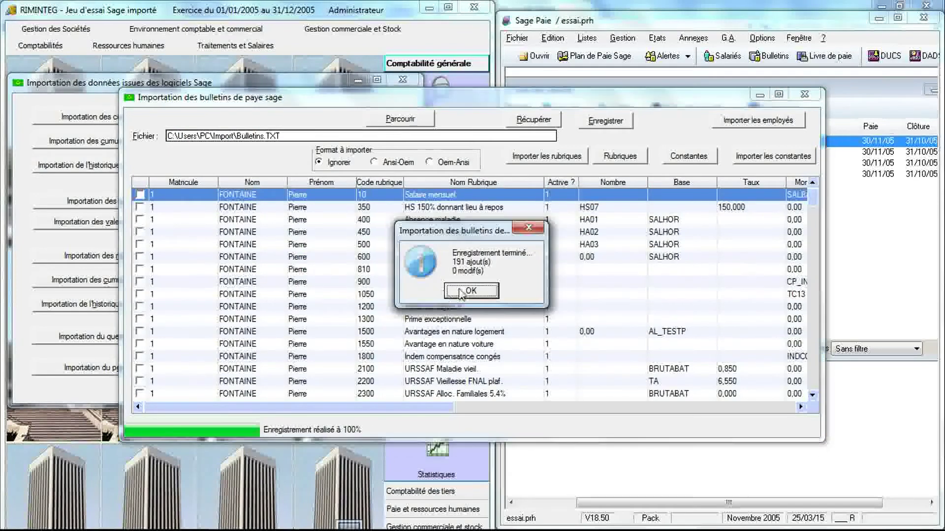
pyautogui.click(461, 293)
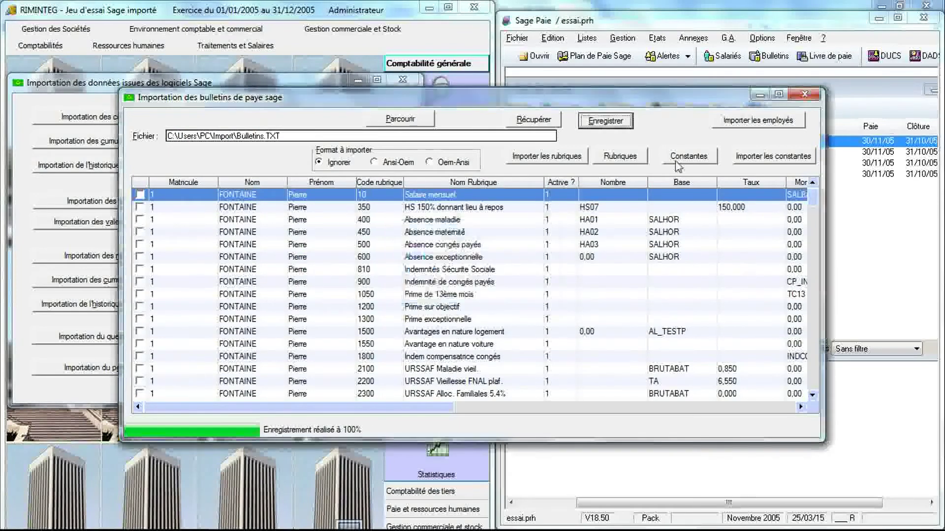
pyautogui.click(804, 96)
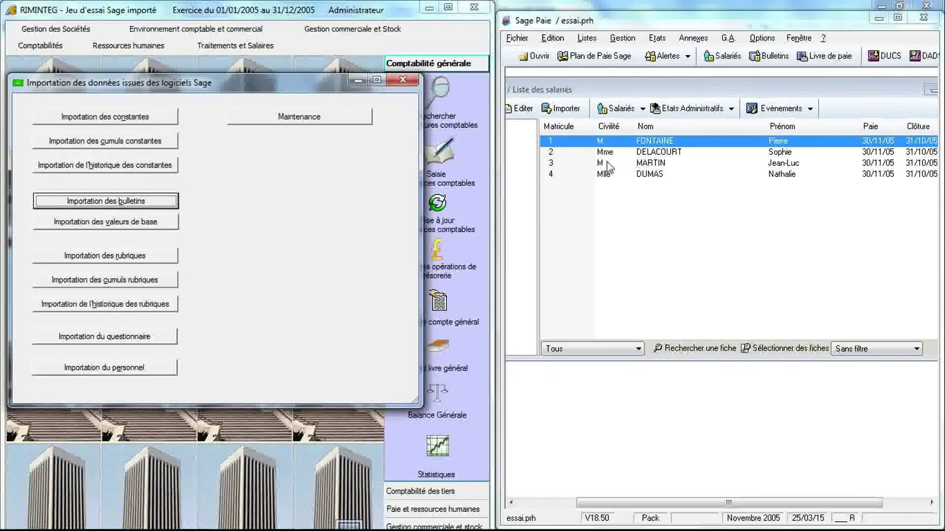
# - In Sage Paie, launch another employee pay slip edition for Valeurs de base with the Transfert option enabled
pyautogui.click(543, 137)
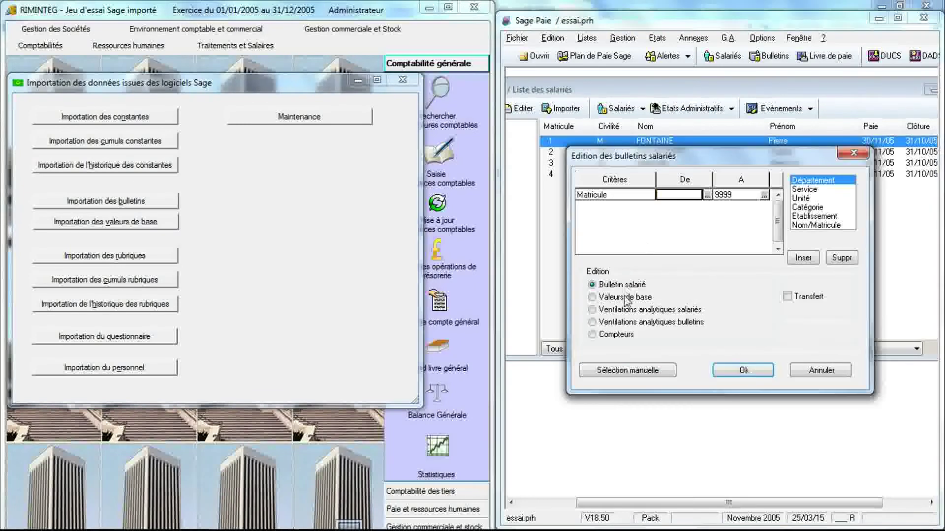
pyautogui.click(621, 298)
pyautogui.click(788, 296)
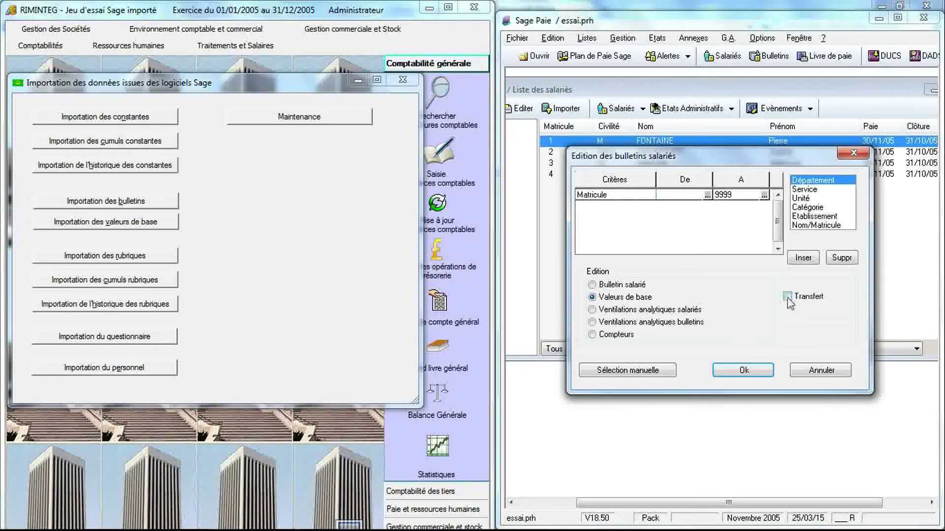
pyautogui.click(744, 370)
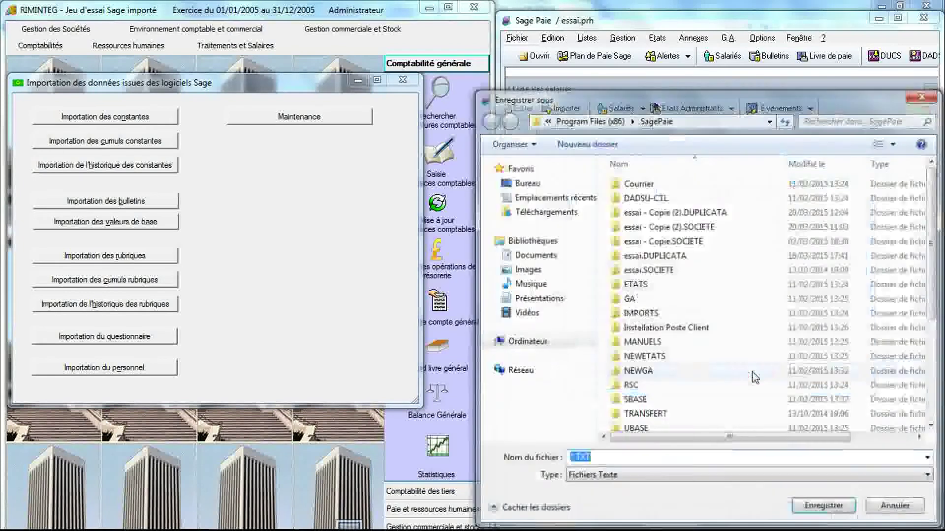
# - Save the base values export as Valeursdebase.TXT in the Présentations library
pyautogui.click(507, 299)
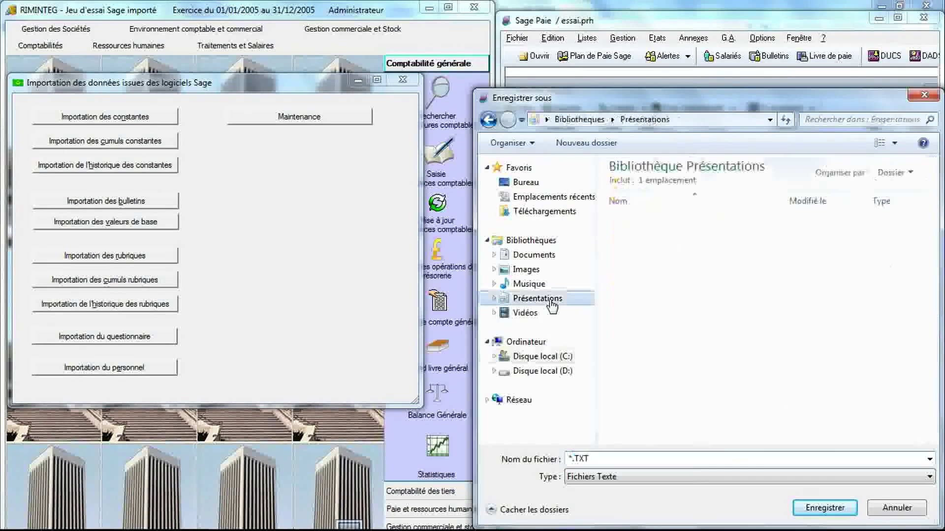
pyautogui.click(570, 460)
pyautogui.click(569, 460)
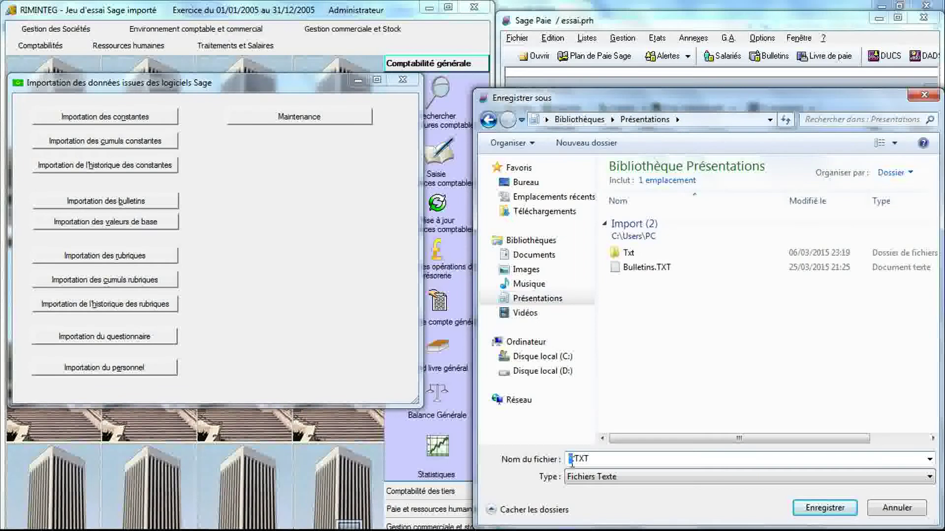
pyautogui.press('Delete')
pyautogui.write('Vale')
pyautogui.write('urs d')
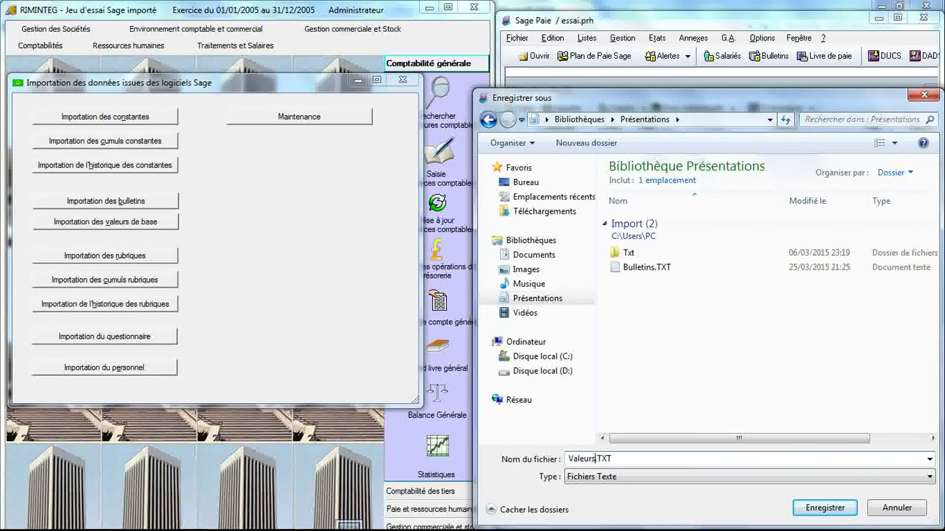
pyautogui.write('e base')
pyautogui.press('Return')
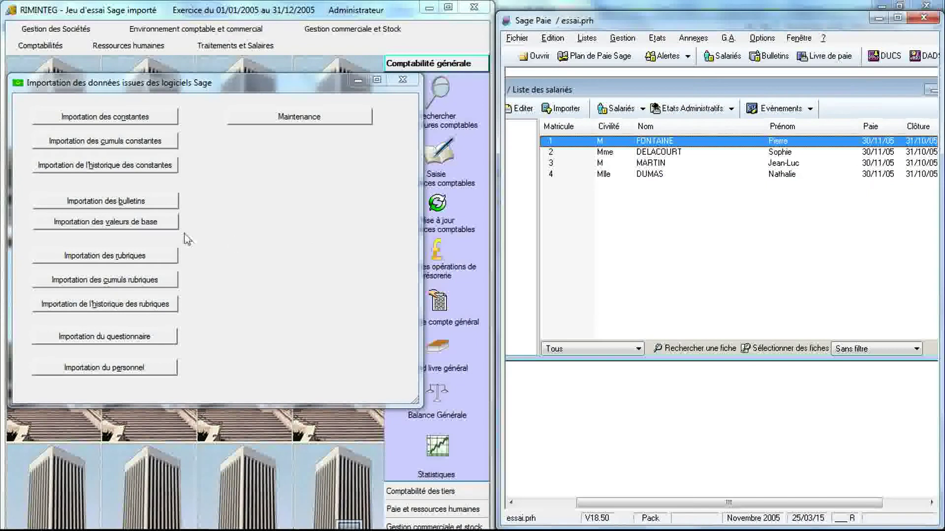
# - In RIMINTEG, open the base values import and load Valeursdebase.TXT from the Import folder
pyautogui.click(134, 222)
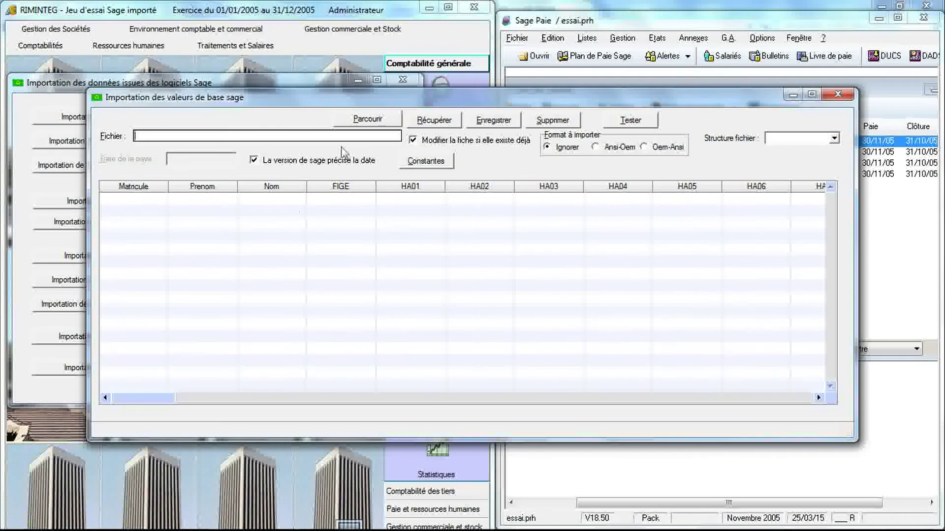
pyautogui.click(362, 126)
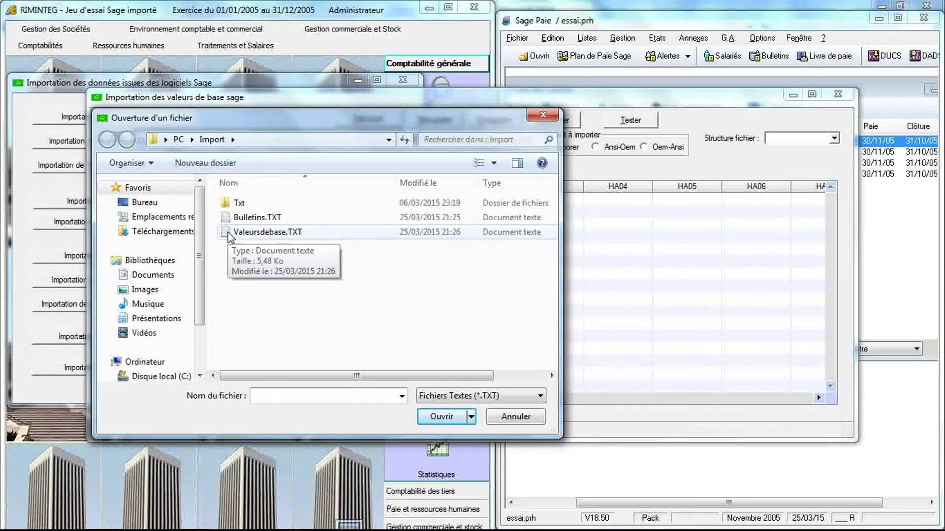
pyautogui.doubleClick(246, 232)
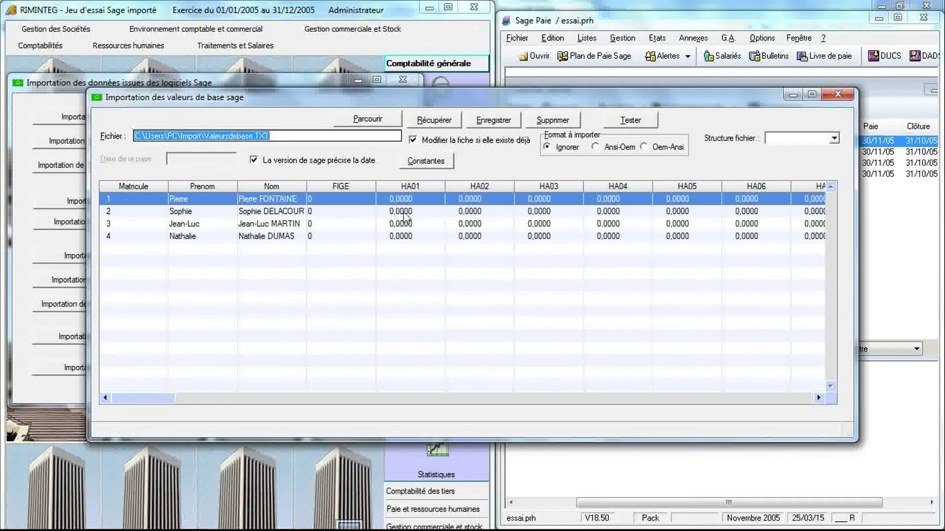
# - Record the imported base values and close the base values import
pyautogui.click(493, 123)
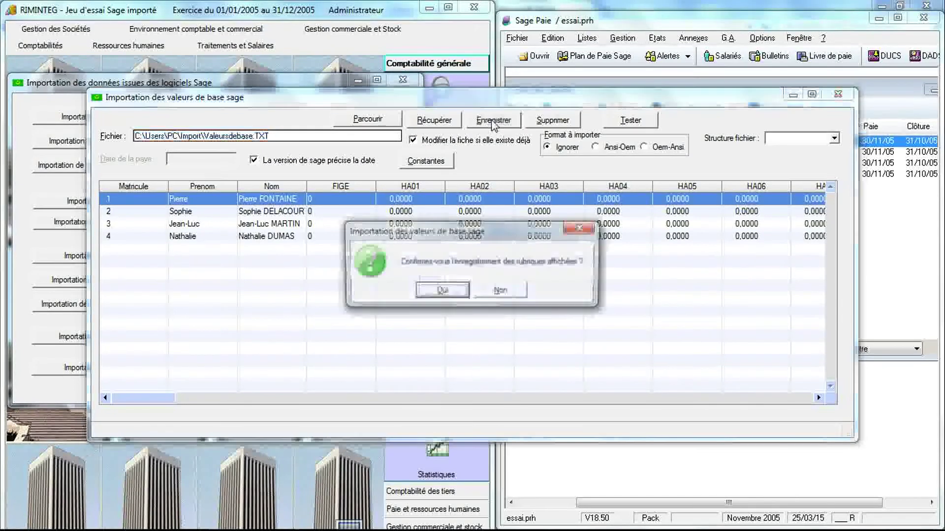
pyautogui.click(441, 295)
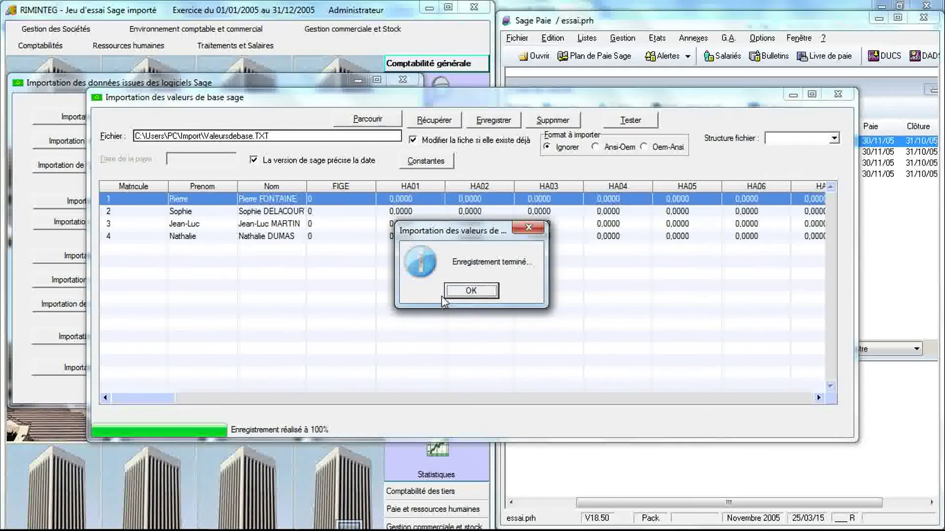
pyautogui.click(458, 292)
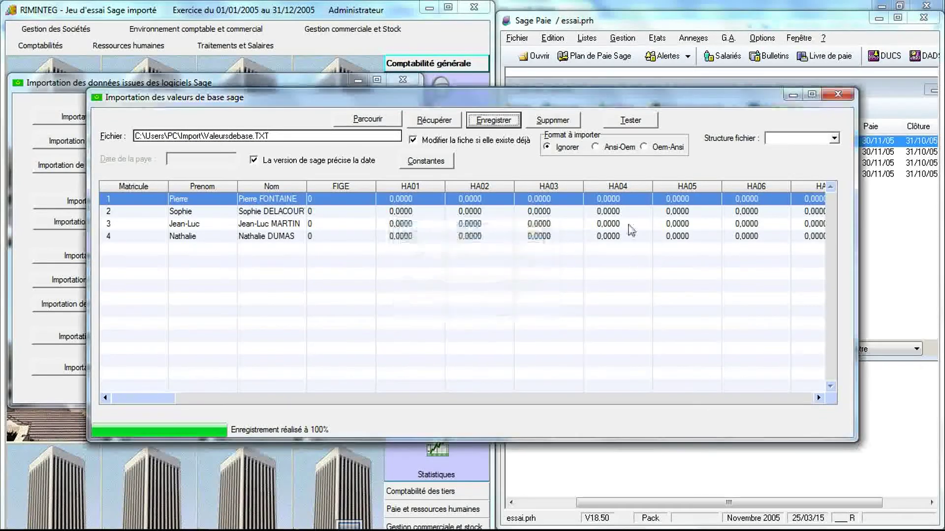
pyautogui.click(838, 94)
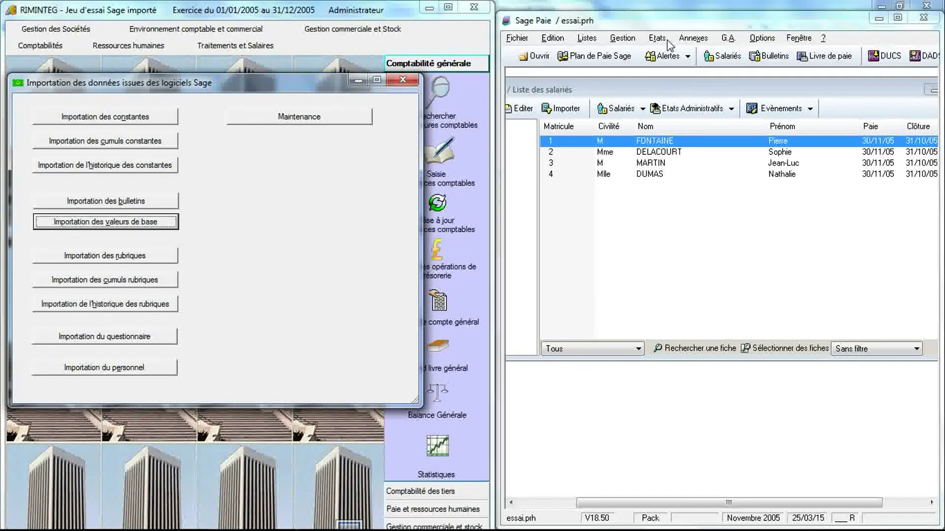
# - In Sage Paie, open the Bulletins cumuls edition settings for the employee list and enable the Transfert option
pyautogui.click(681, 42)
pyautogui.click(680, 41)
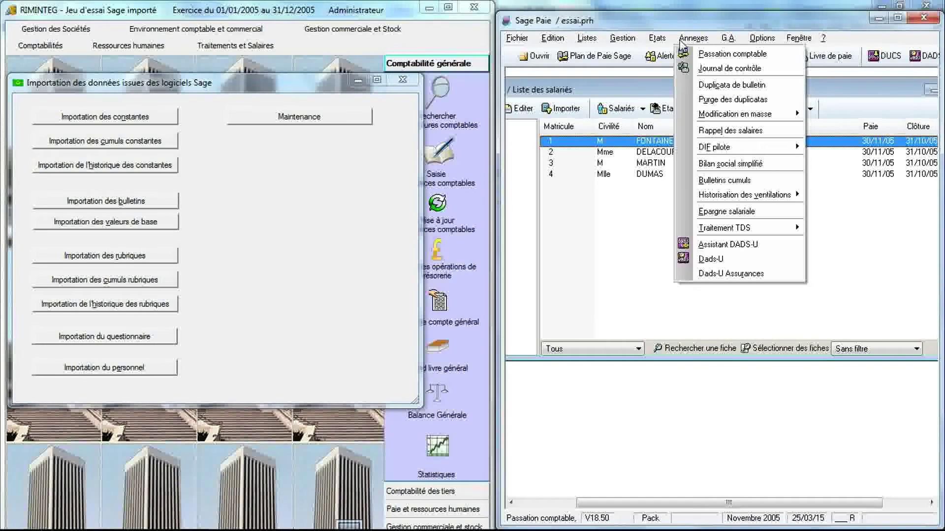
pyautogui.click(707, 181)
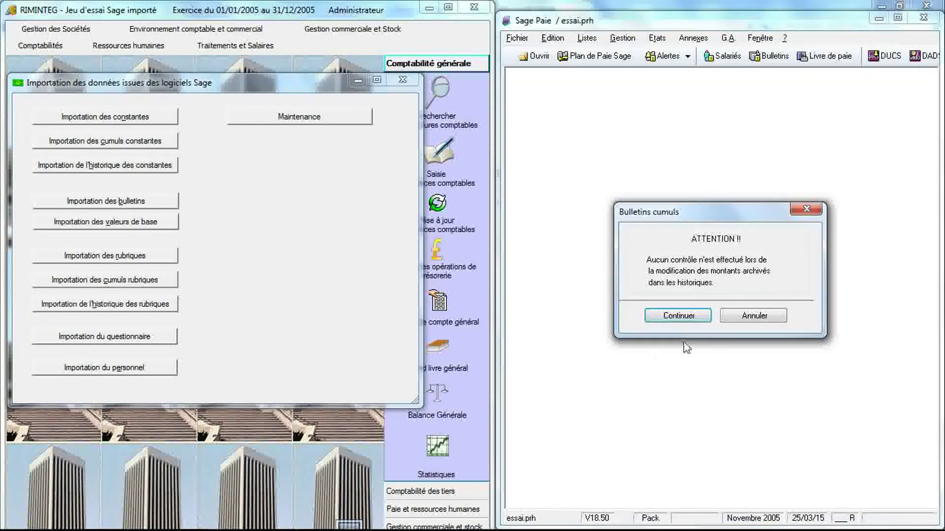
pyautogui.click(683, 317)
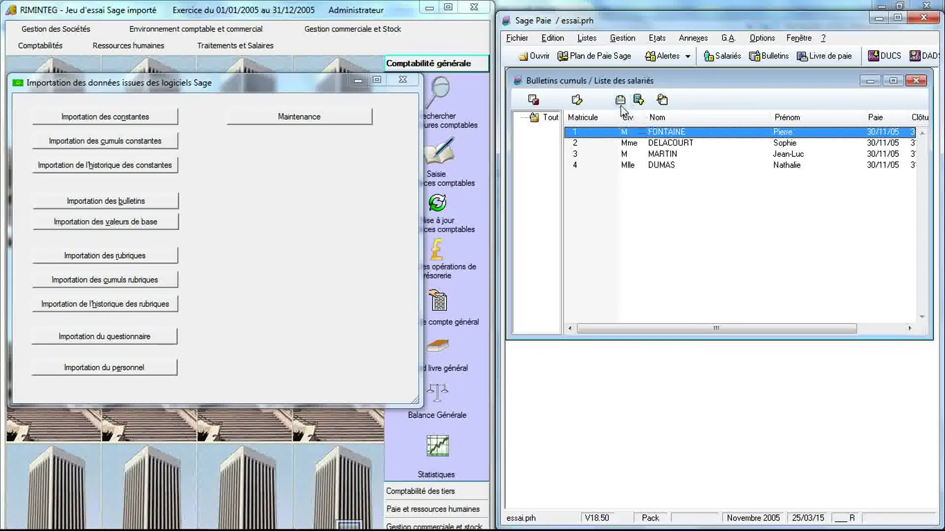
pyautogui.click(621, 106)
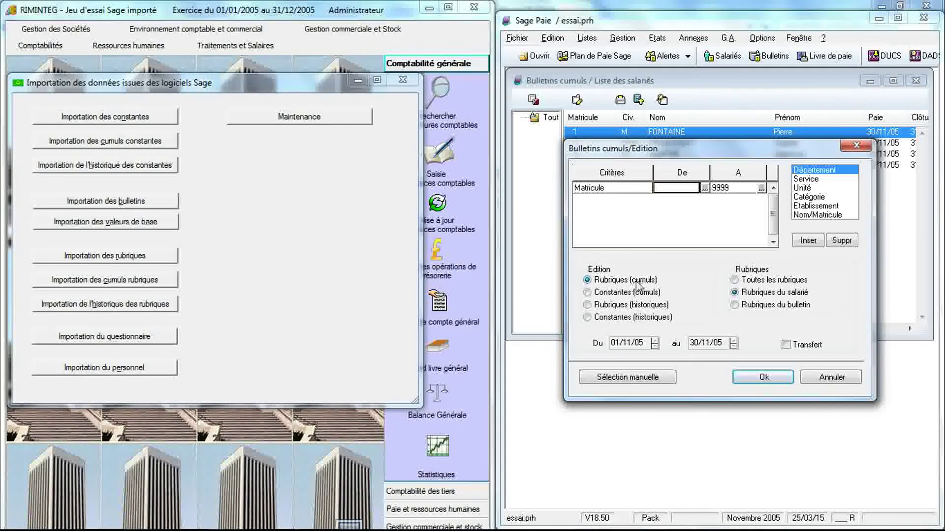
pyautogui.click(787, 346)
pyautogui.click(770, 381)
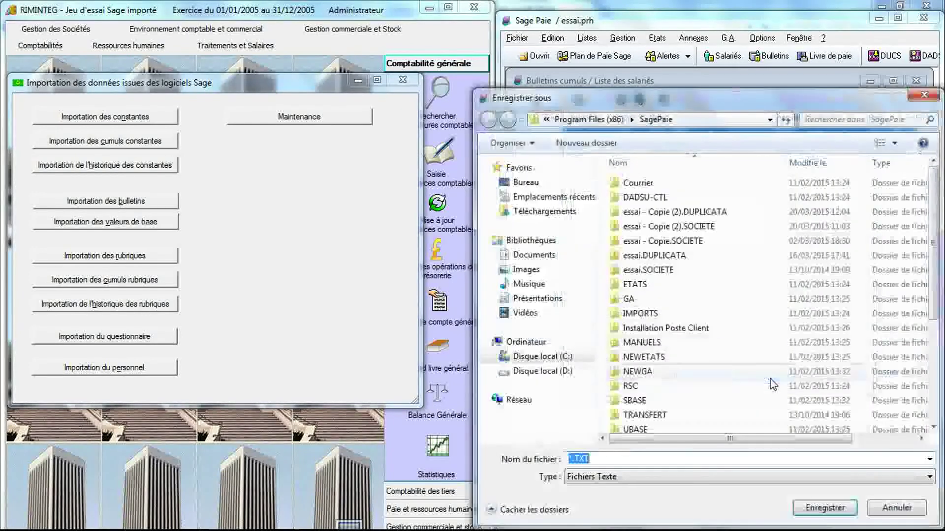
pyautogui.click(569, 460)
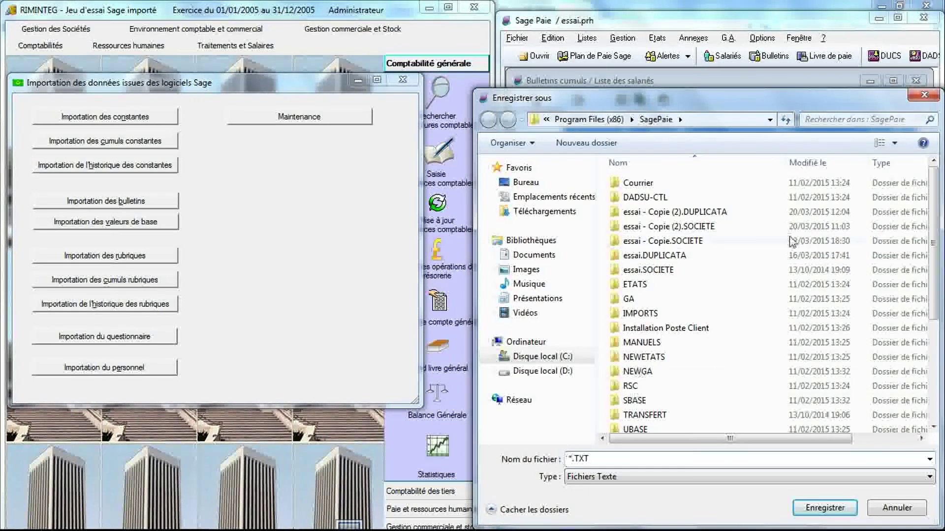
pyautogui.moveTo(906, 128); pyautogui.dragTo(906, 125)
pyautogui.click(924, 92)
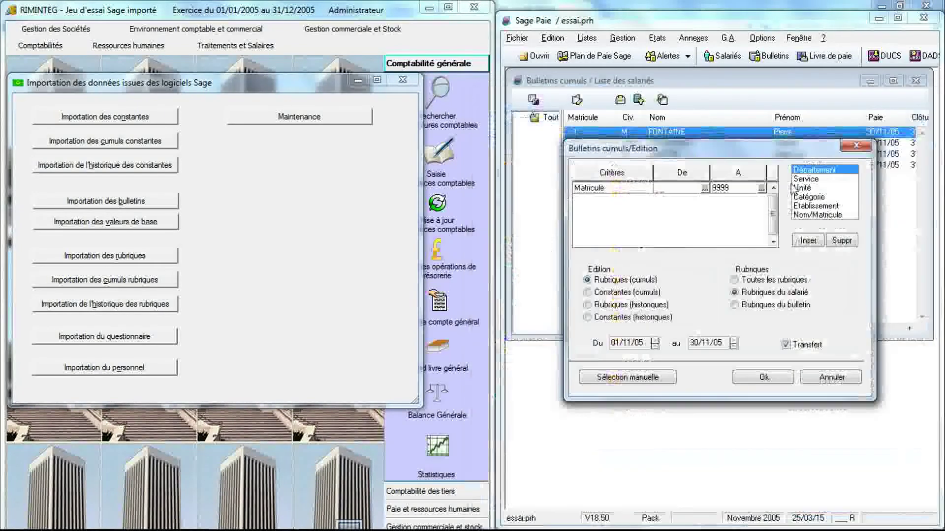
# - Run the Constantes (cumuls) edition and save the export as Cumuls constantes.TXT in the Présentations library
pyautogui.click(634, 295)
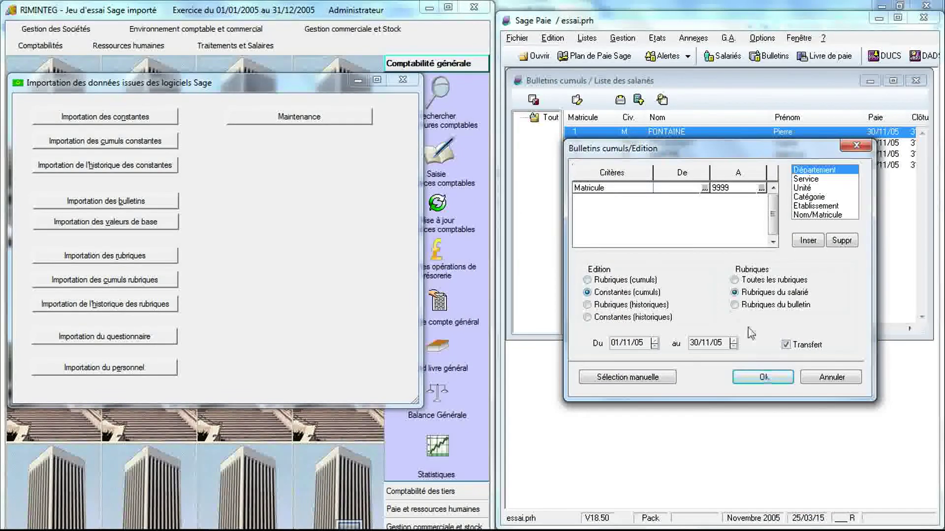
pyautogui.click(765, 379)
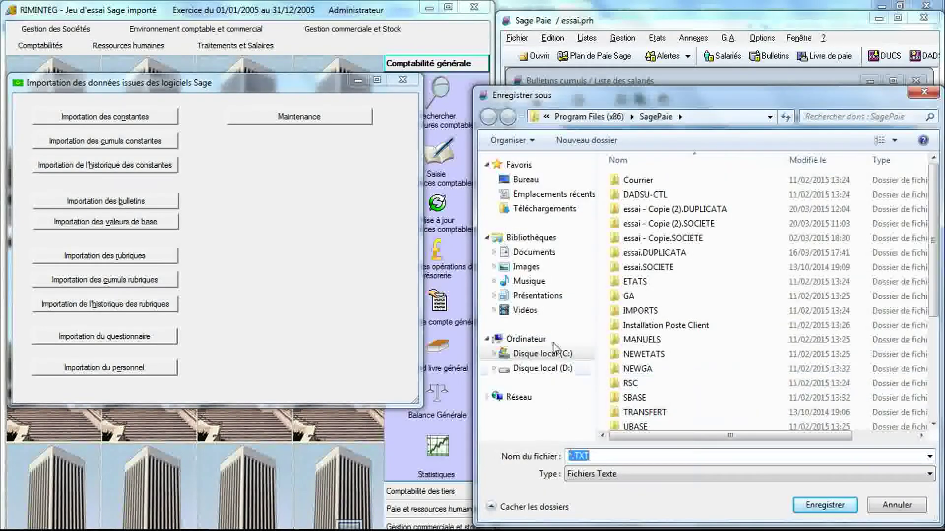
pyautogui.click(537, 296)
pyautogui.click(571, 455)
pyautogui.click(571, 454)
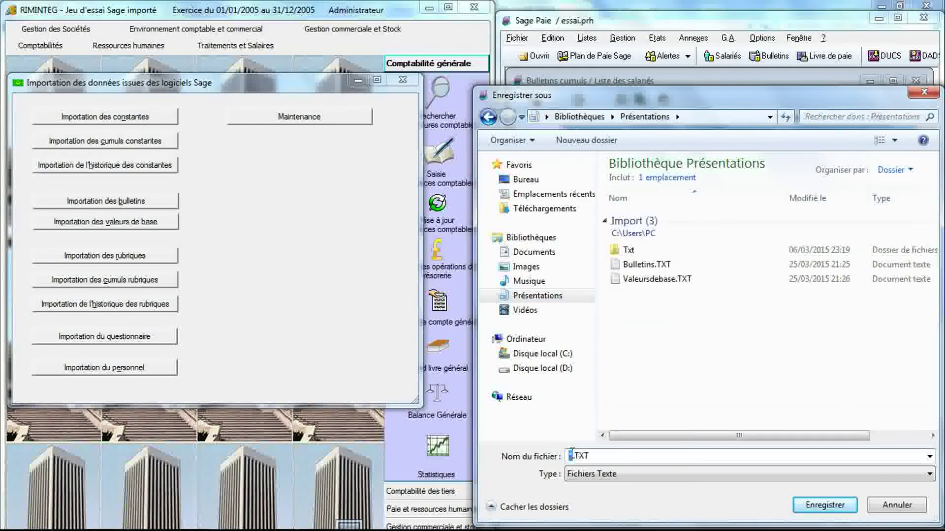
pyautogui.press('Delete')
pyautogui.write('dumum')
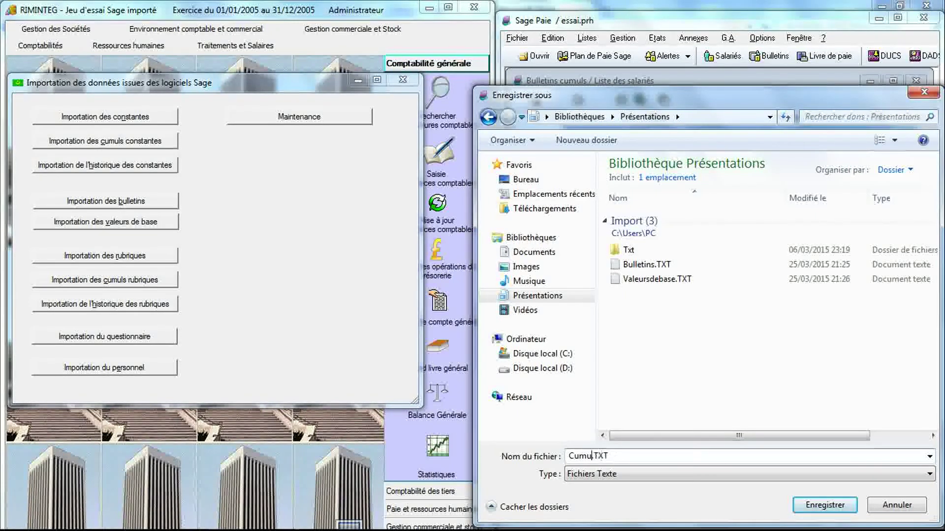
pyautogui.write('ls cons')
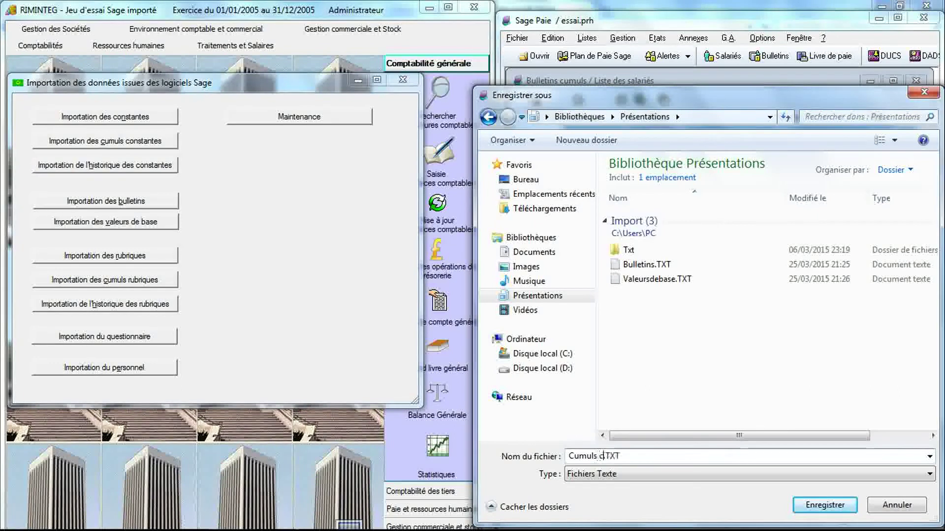
pyautogui.write('tantes')
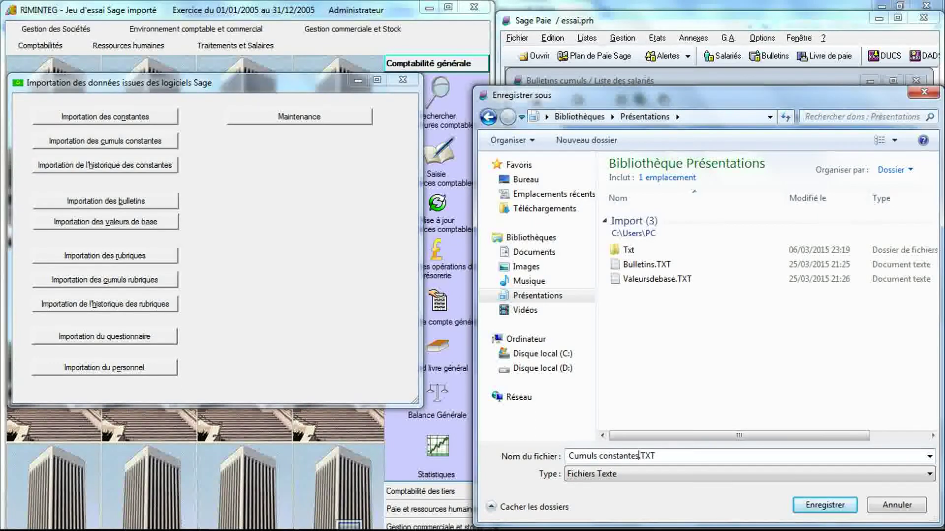
pyautogui.press('Return')
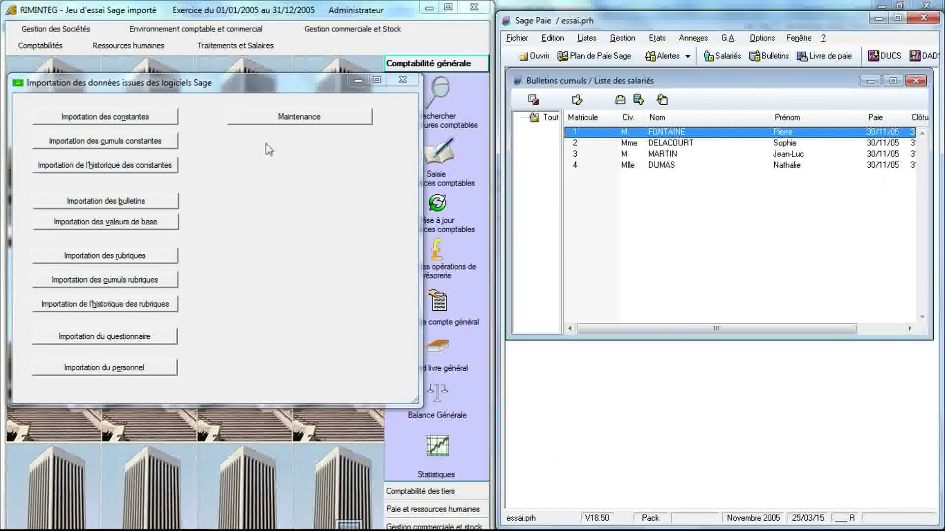
# - In RIMINTEG, open the import of cumulative constants and load Cumulsconstantes.TXT
pyautogui.click(238, 169)
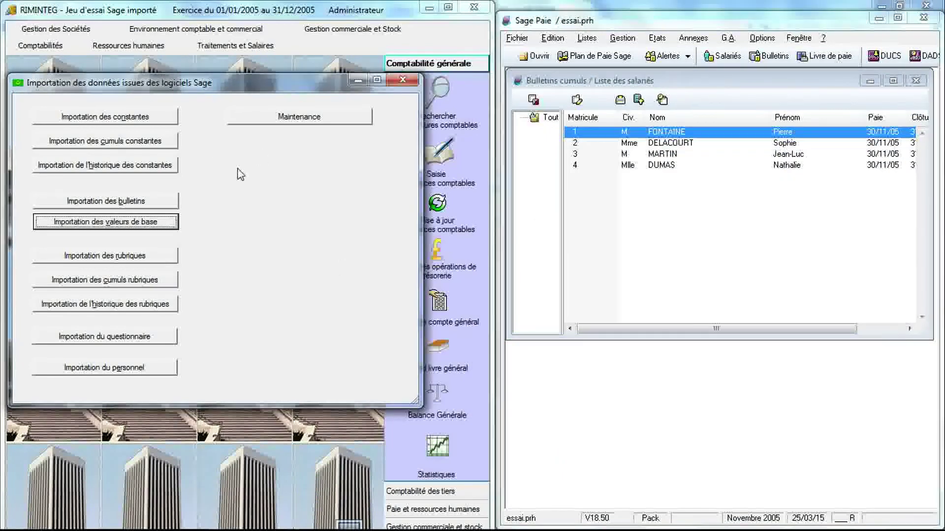
pyautogui.click(146, 140)
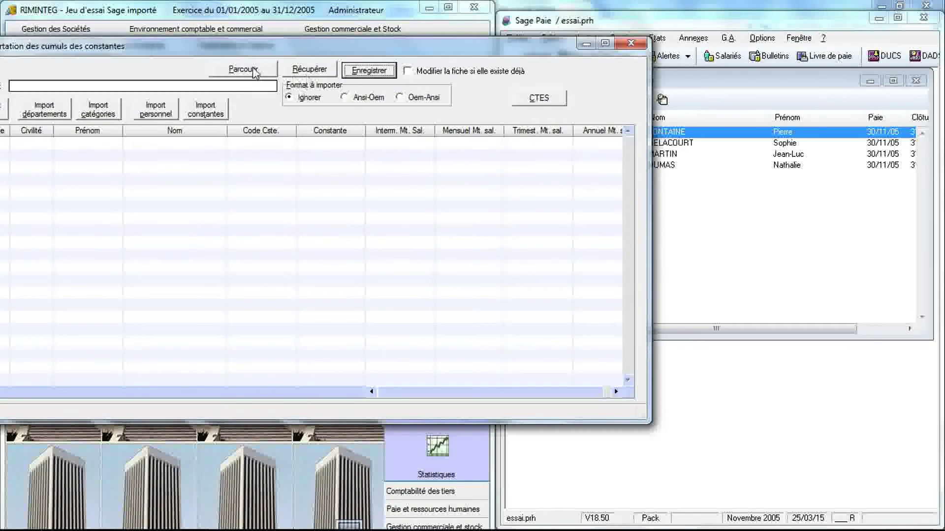
pyautogui.click(243, 69)
pyautogui.doubleClick(155, 181)
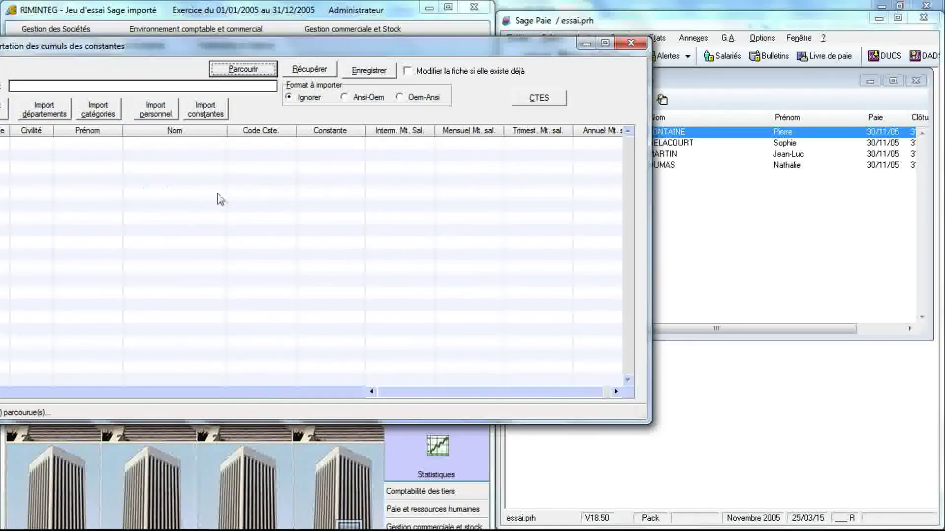
pyautogui.moveTo(447, 52); pyautogui.dragTo(488, 55)
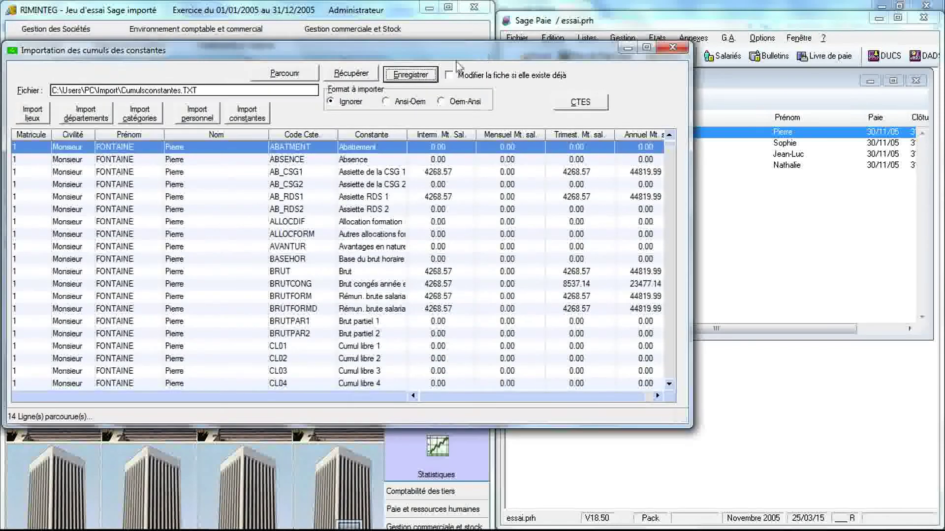
# - Record the imported cumulative constants and close that import
pyautogui.click(415, 76)
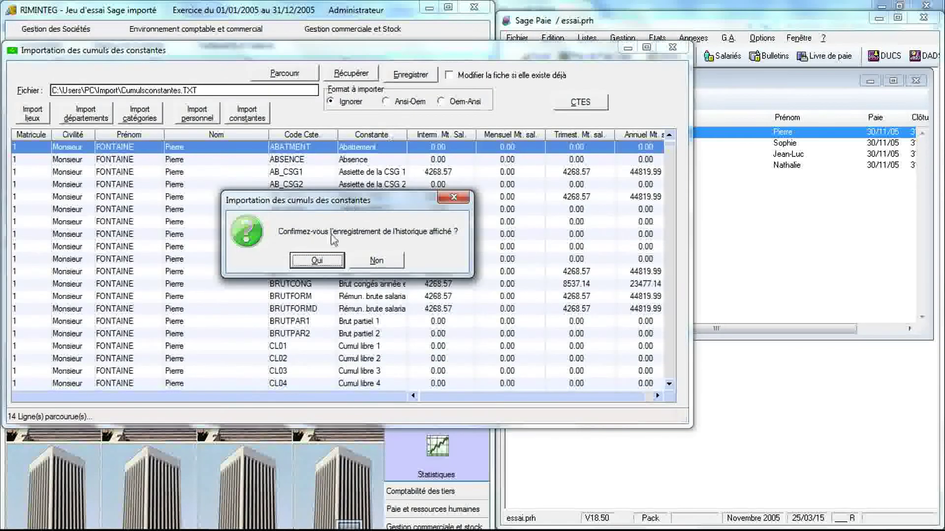
pyautogui.click(322, 261)
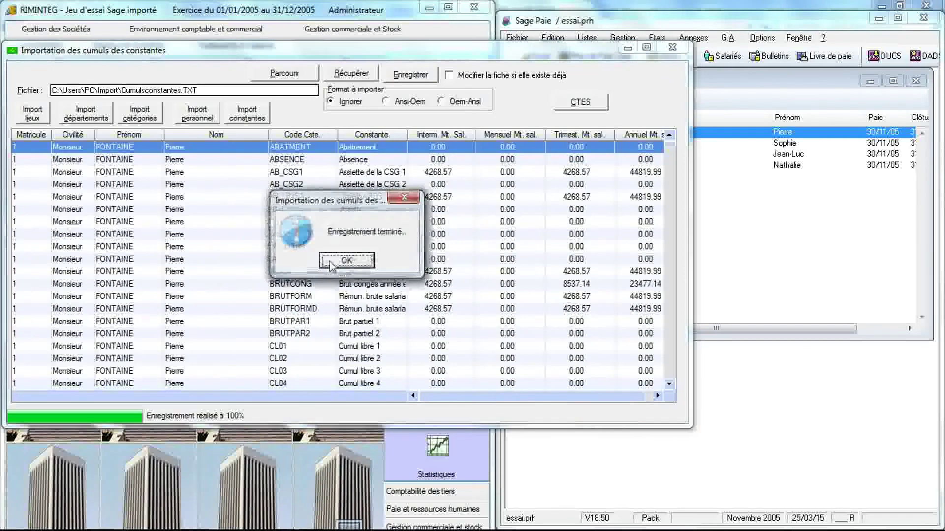
pyautogui.click(331, 265)
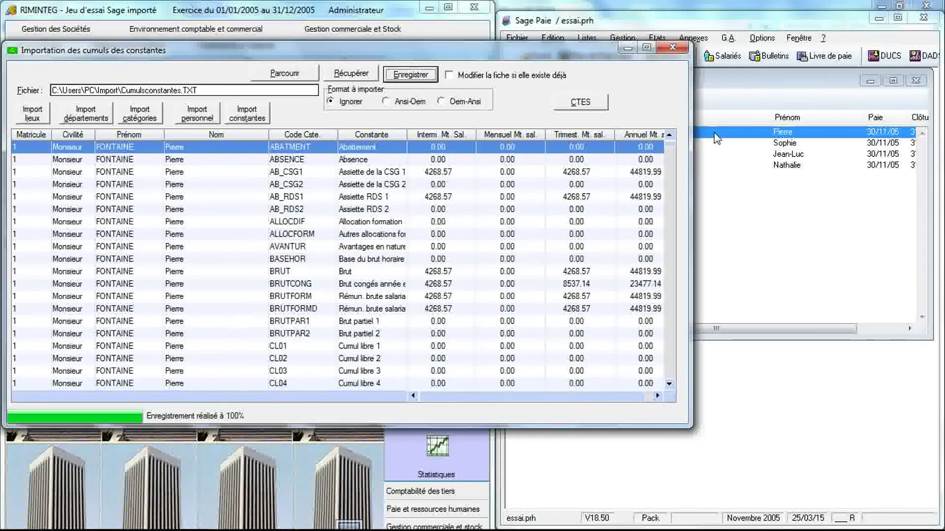
pyautogui.click(672, 47)
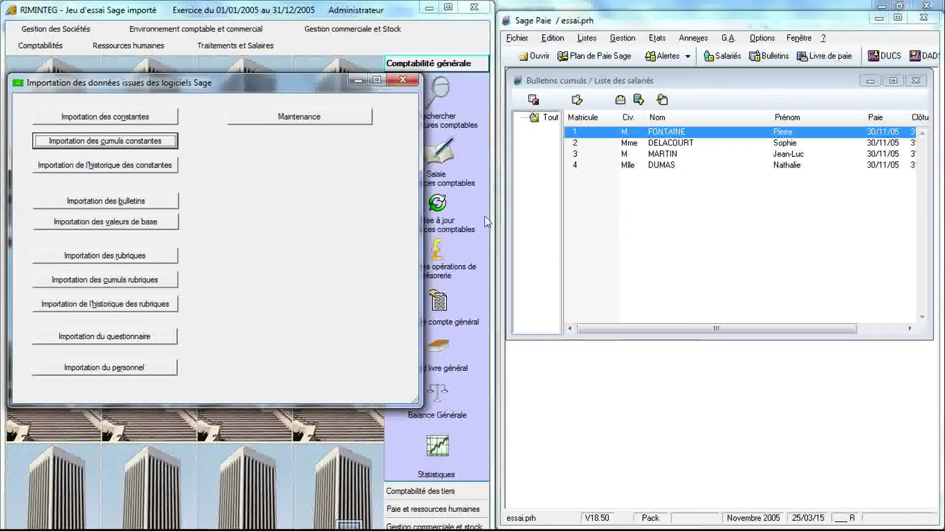
# - In Sage Paie, launch the Constantes (historiques) edition from 01/01/05 to 30/11/05 with the Transfert option enabled
pyautogui.click(621, 109)
pyautogui.click(621, 104)
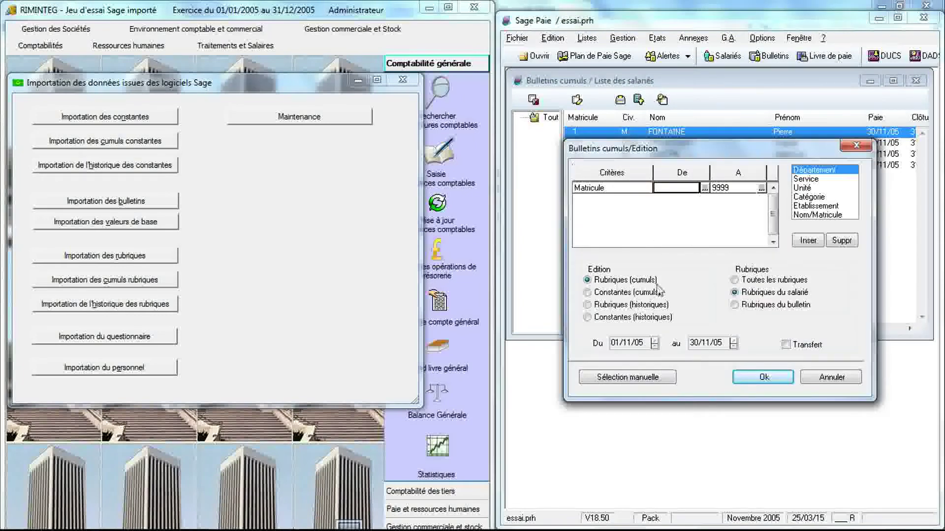
pyautogui.click(588, 317)
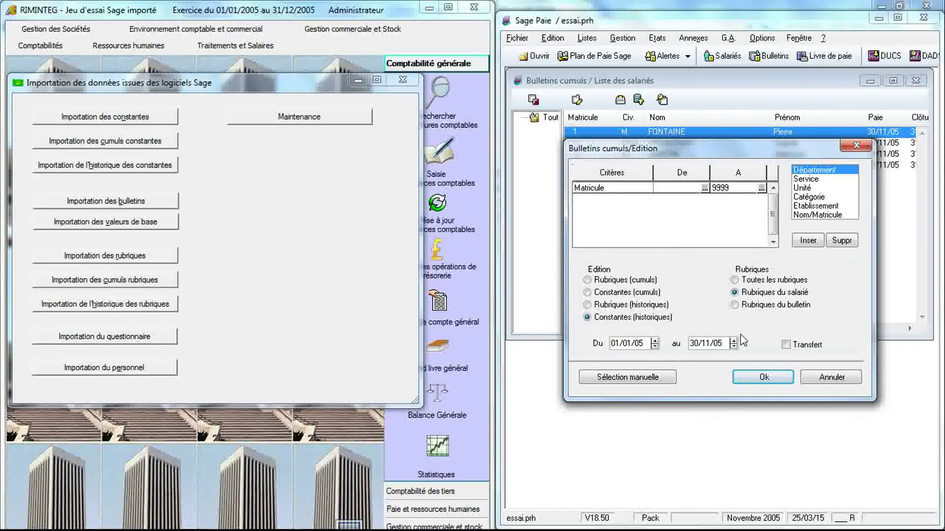
pyautogui.click(763, 377)
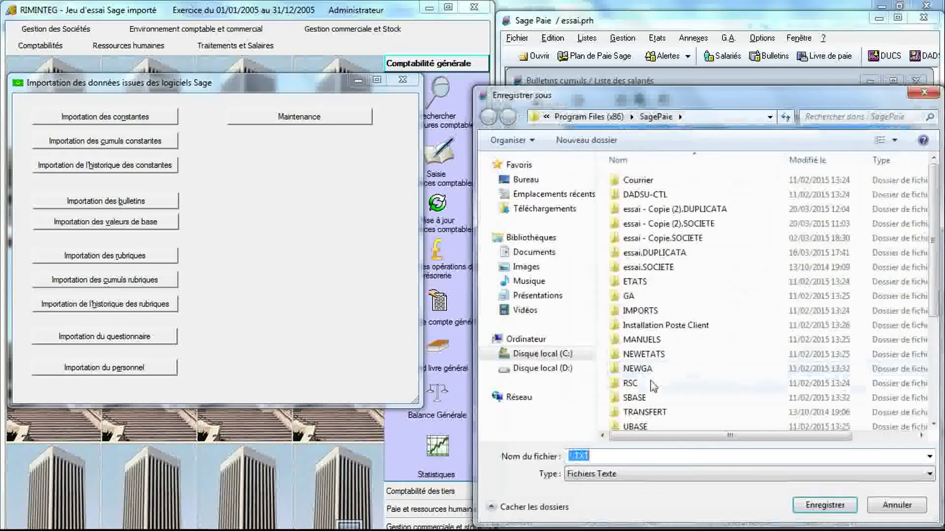
# - Save the constants history export as Historique constantes.TXT in the Présentations library
pyautogui.click(537, 296)
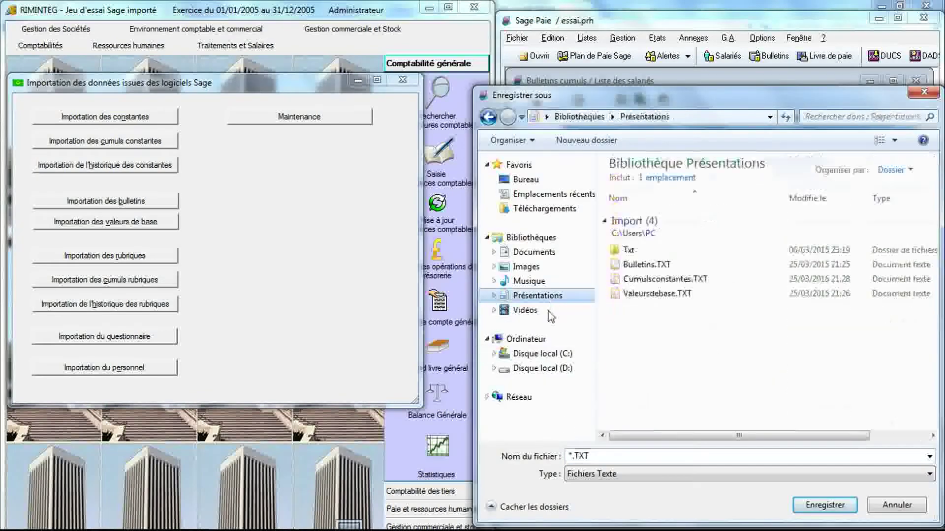
pyautogui.click(571, 455)
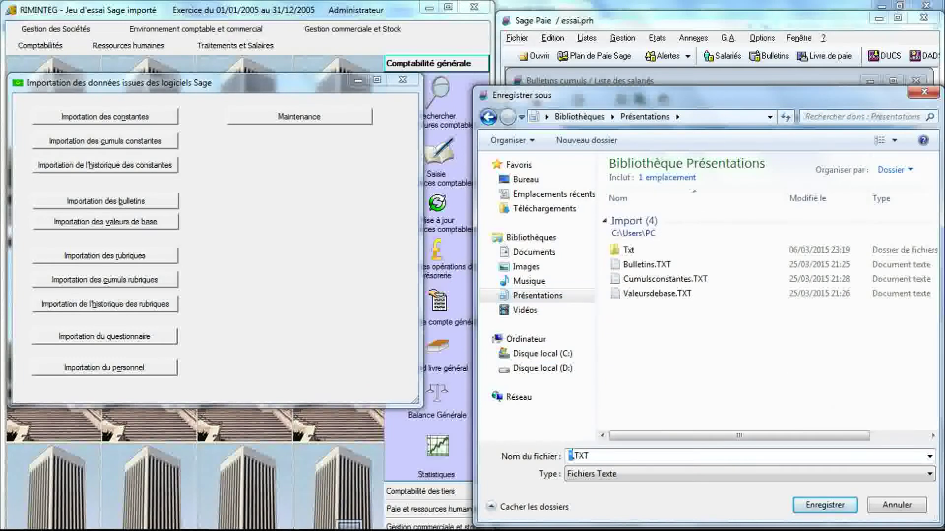
pyautogui.write('Historique ')
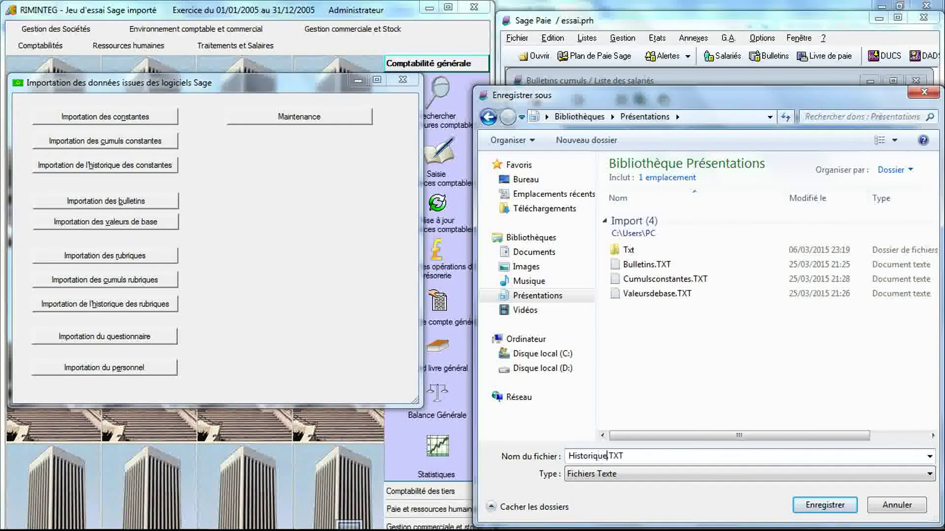
pyautogui.write('constantes')
pyautogui.press('Return')
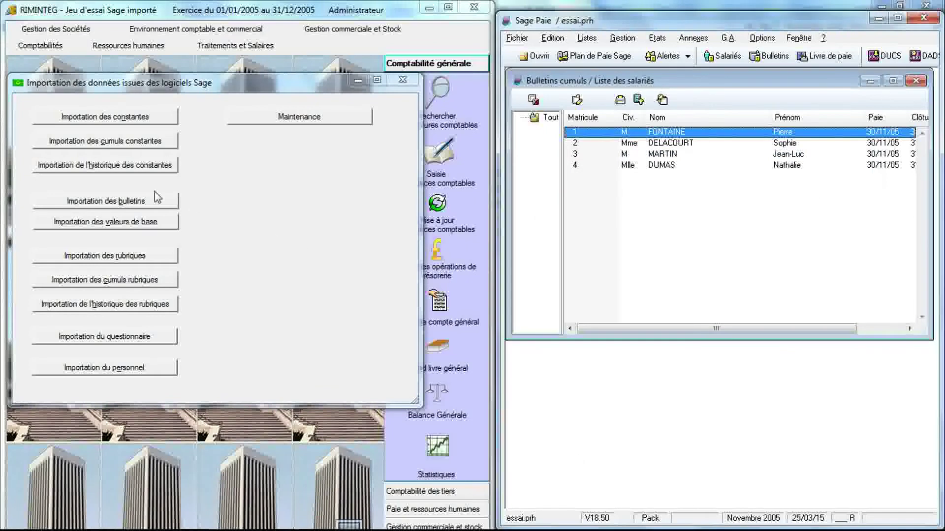
# - In RIMINTEG, open the import of the constants history and load Historiqueconstantes.TXT
pyautogui.click(140, 167)
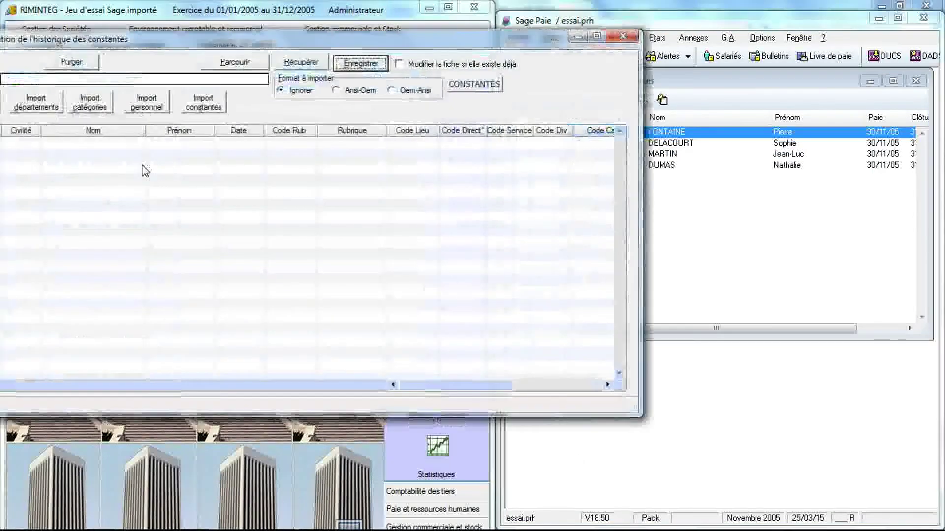
pyautogui.moveTo(182, 46); pyautogui.dragTo(239, 51)
pyautogui.click(287, 71)
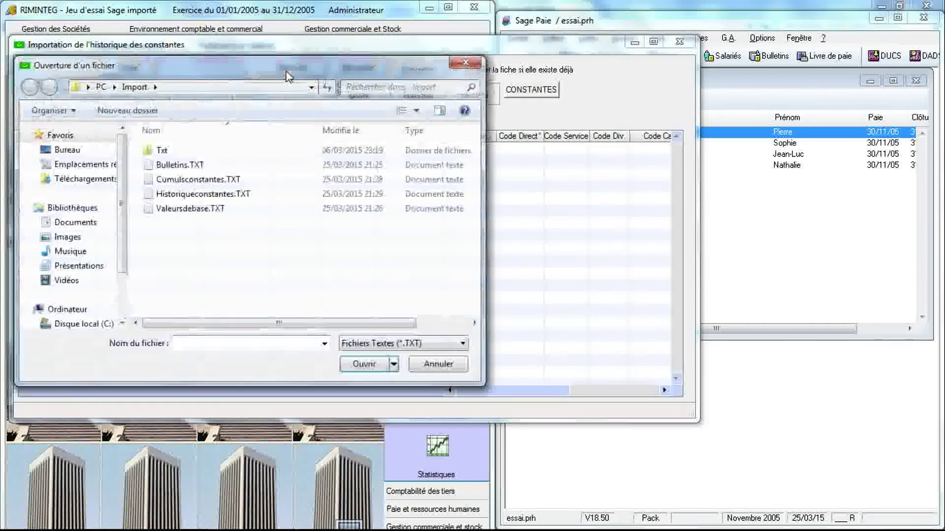
pyautogui.doubleClick(158, 197)
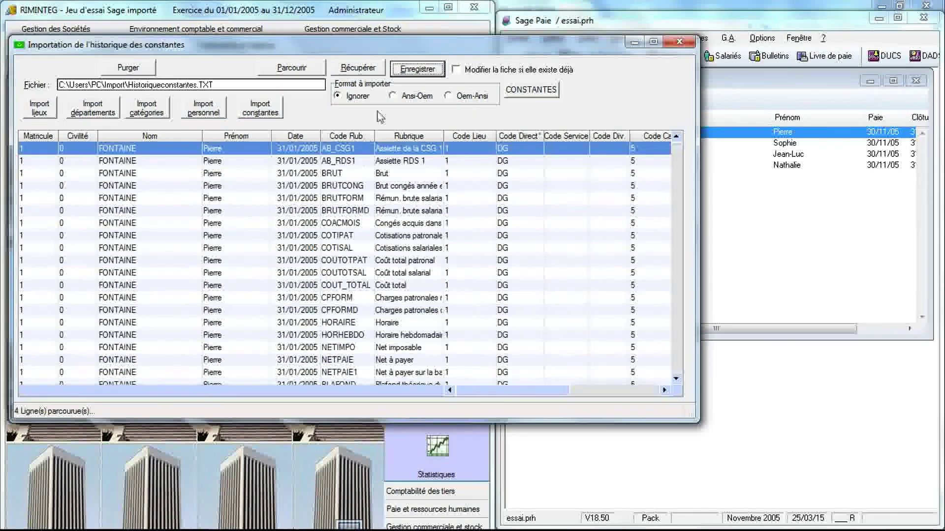
# - Record the imported constants history, confirm the saving and close that import
pyautogui.click(407, 74)
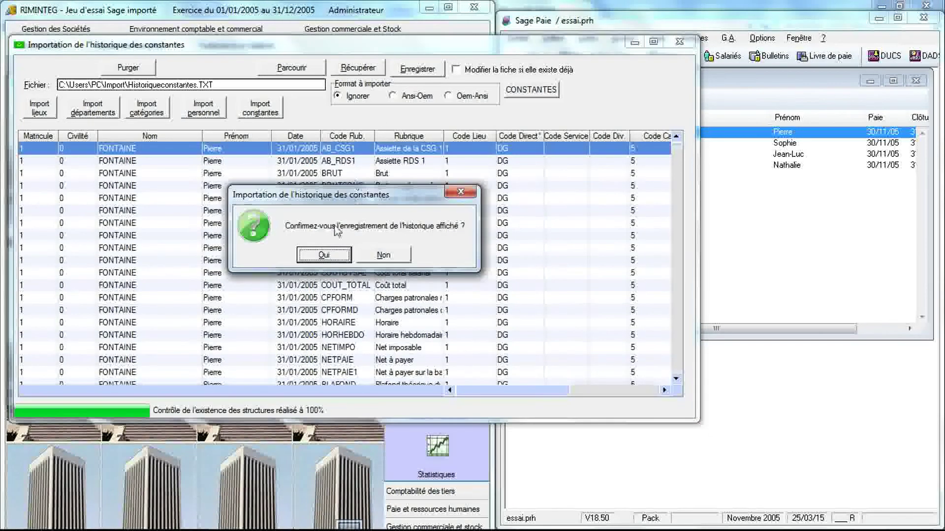
pyautogui.click(324, 255)
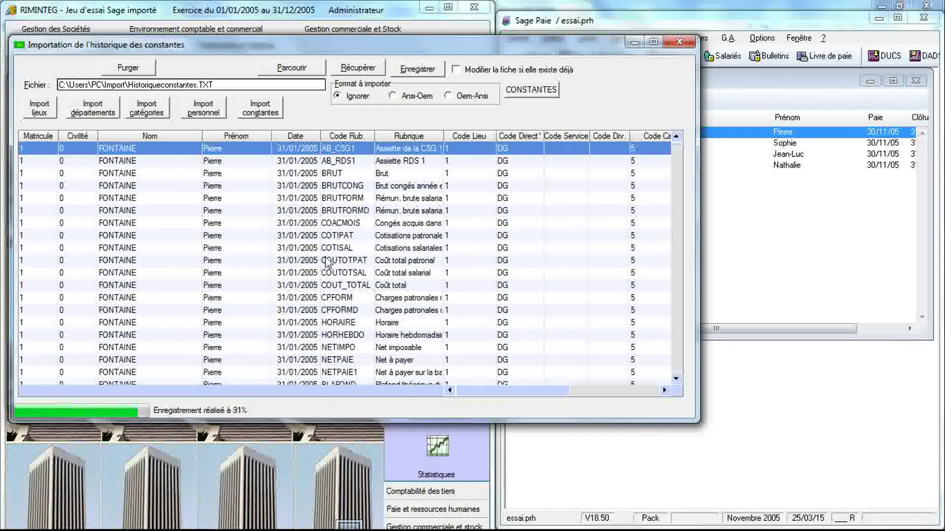
pyautogui.click(357, 249)
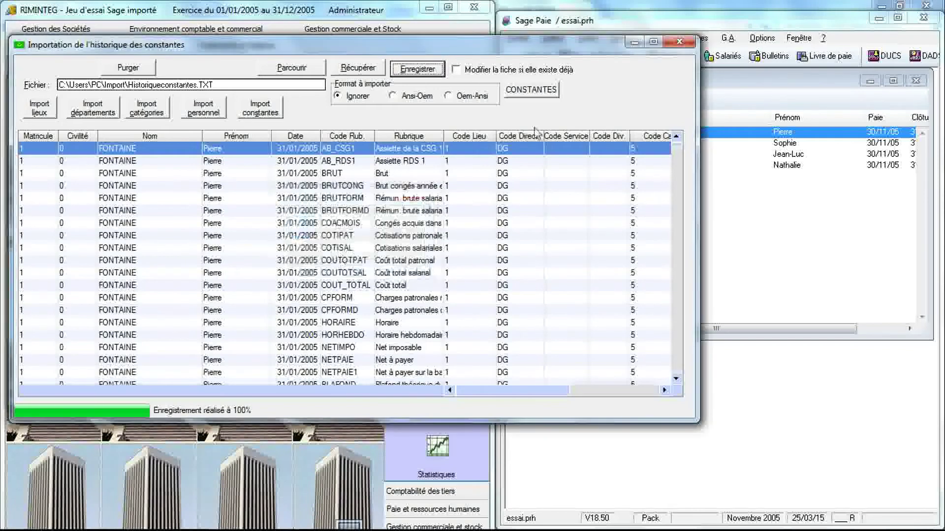
pyautogui.click(680, 41)
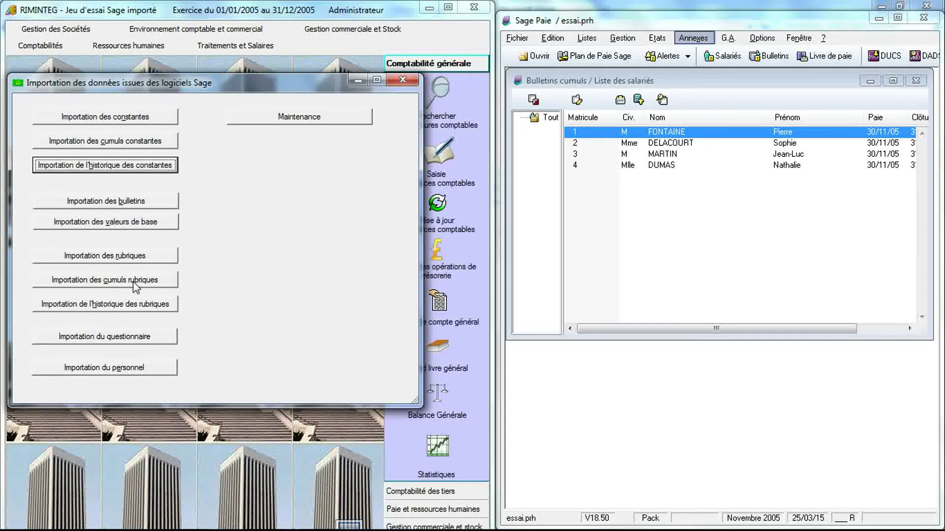
# - In Sage Paie, launch the Rubriques (cumuls) edition with the Transfert option enabled
pyautogui.click(620, 102)
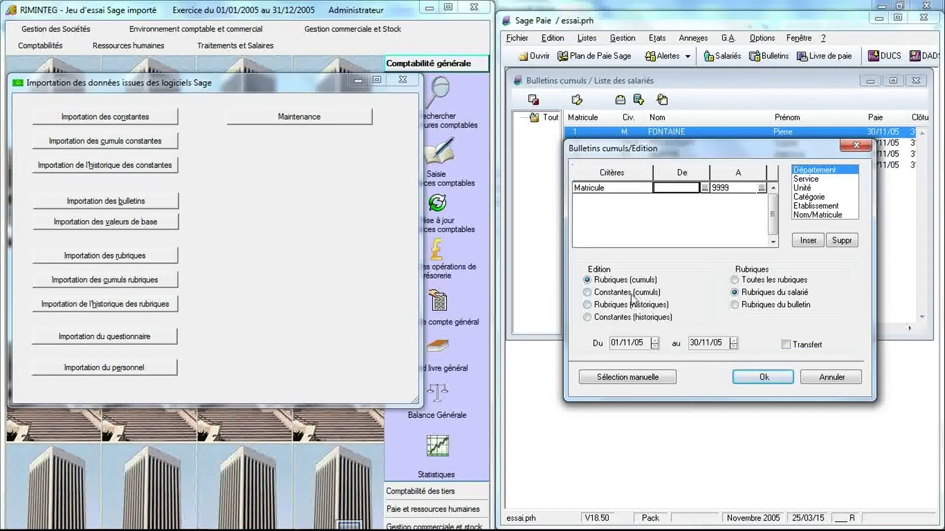
pyautogui.click(786, 344)
pyautogui.click(774, 382)
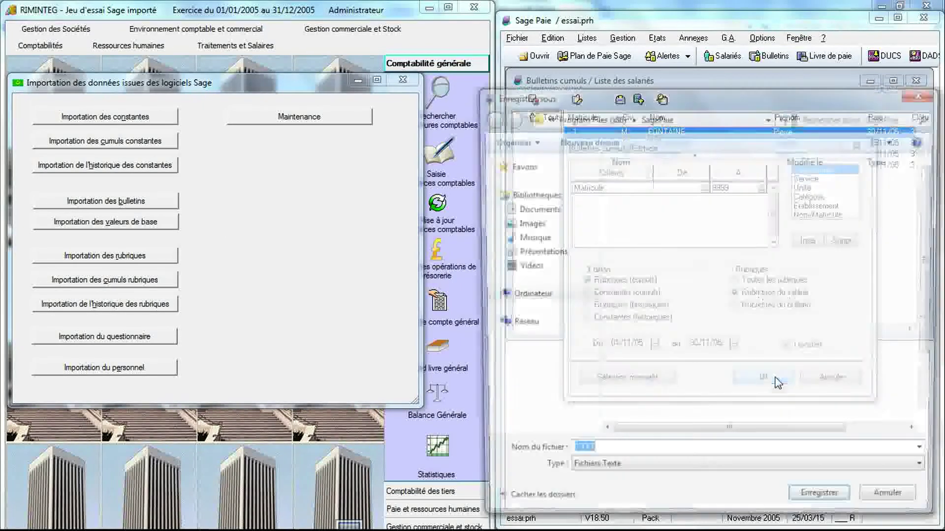
# - Save the cumulative rubriques export as Cumuls rubriques.TXT in the Présentations library
pyautogui.click(551, 297)
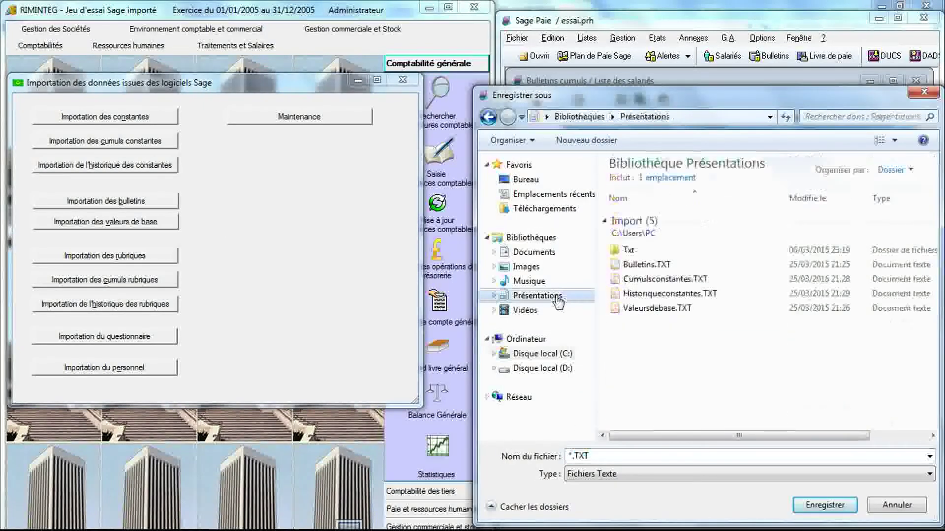
pyautogui.click(571, 458)
pyautogui.click(570, 458)
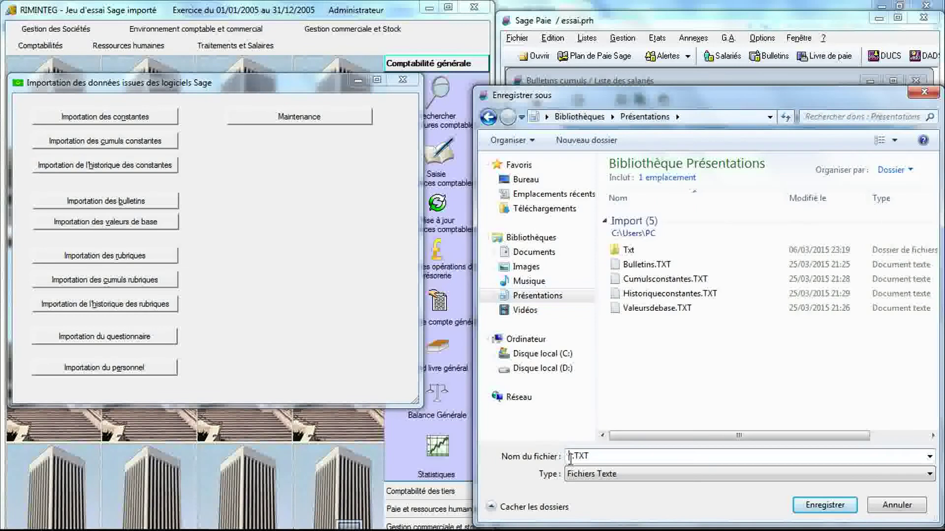
pyautogui.moveTo(569, 457); pyautogui.dragTo(571, 459)
pyautogui.write('Cumuls rubriques')
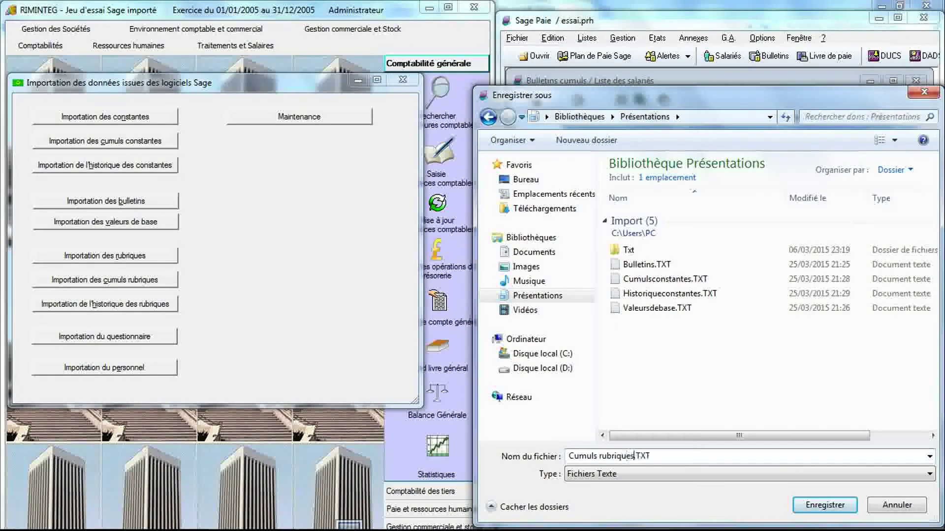
pyautogui.press('Return')
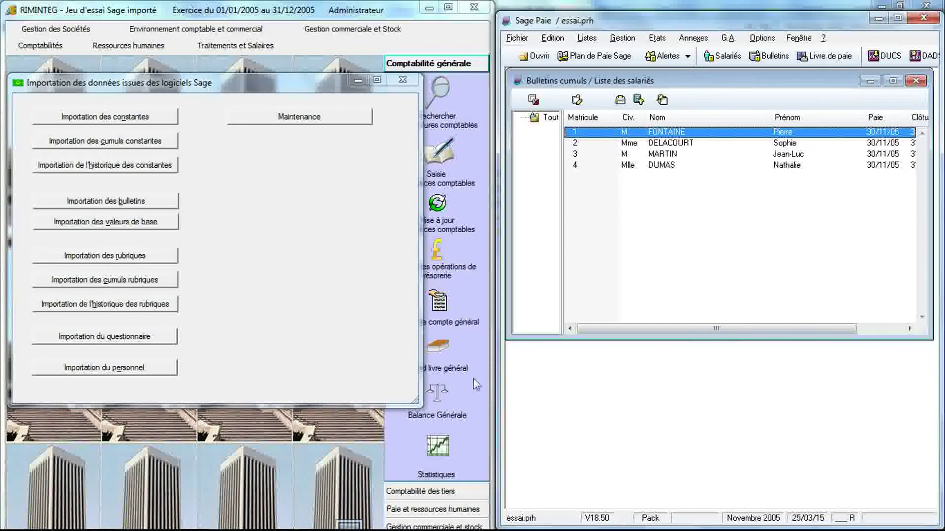
# - In RIMINTEG, open the import of cumulative rubriques and load Cumulsrubriques.TXT
pyautogui.click(127, 279)
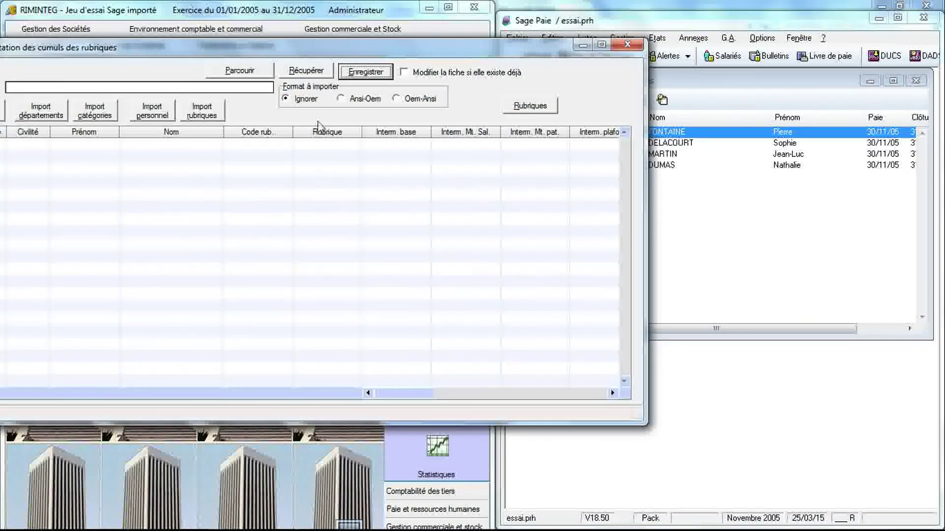
pyautogui.click(255, 74)
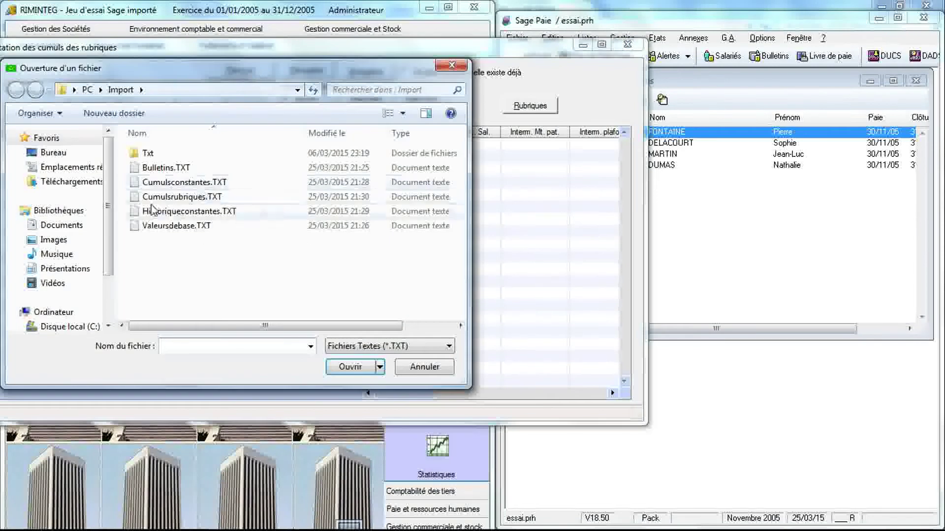
pyautogui.doubleClick(136, 202)
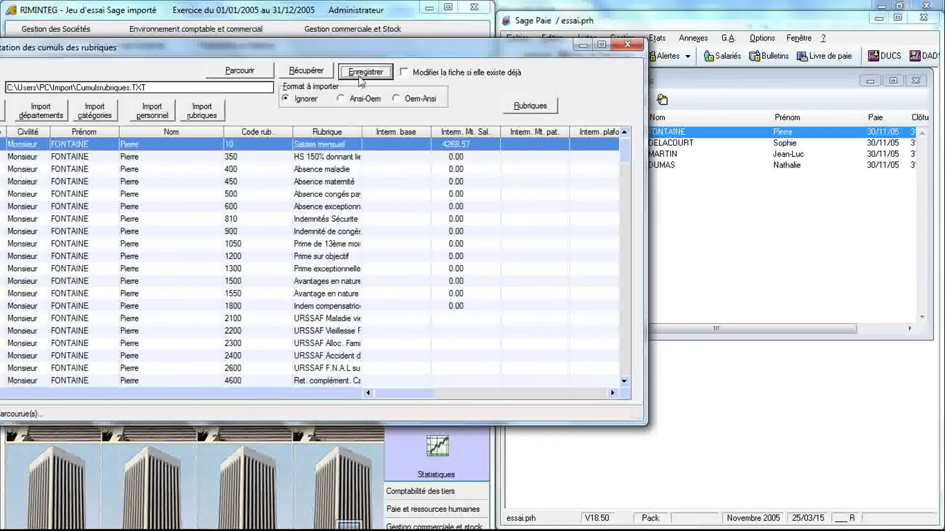
# - Record the imported cumulative rubriques, confirm the saving and close that import
pyautogui.click(364, 73)
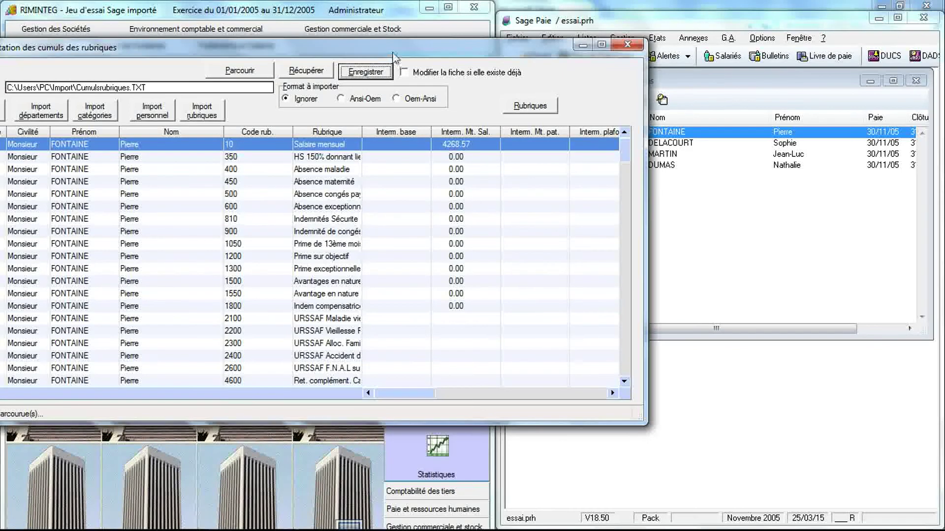
pyautogui.moveTo(392, 52); pyautogui.dragTo(447, 45)
pyautogui.click(430, 68)
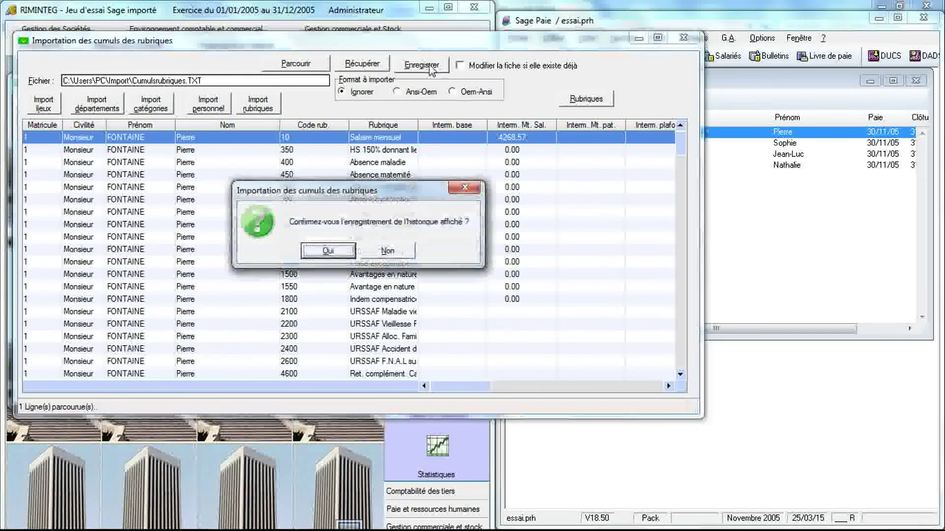
pyautogui.click(327, 252)
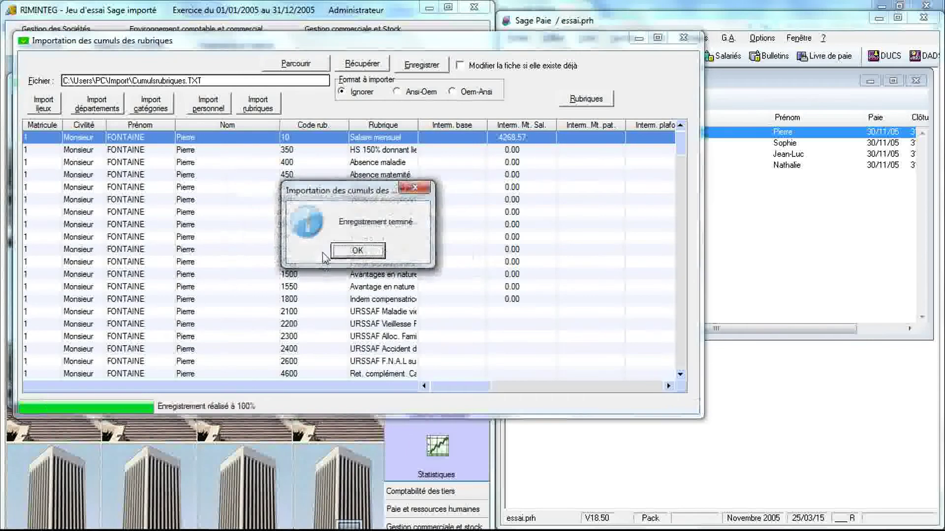
pyautogui.click(347, 252)
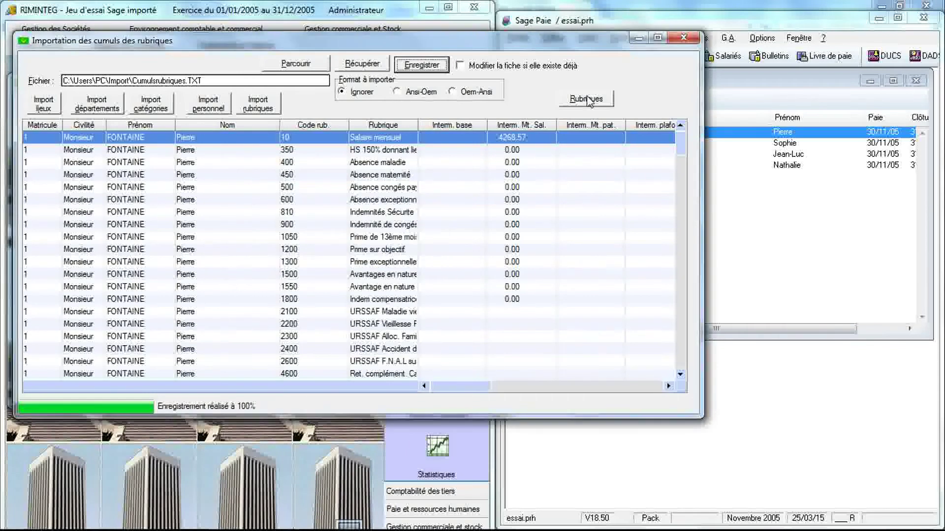
pyautogui.click(683, 38)
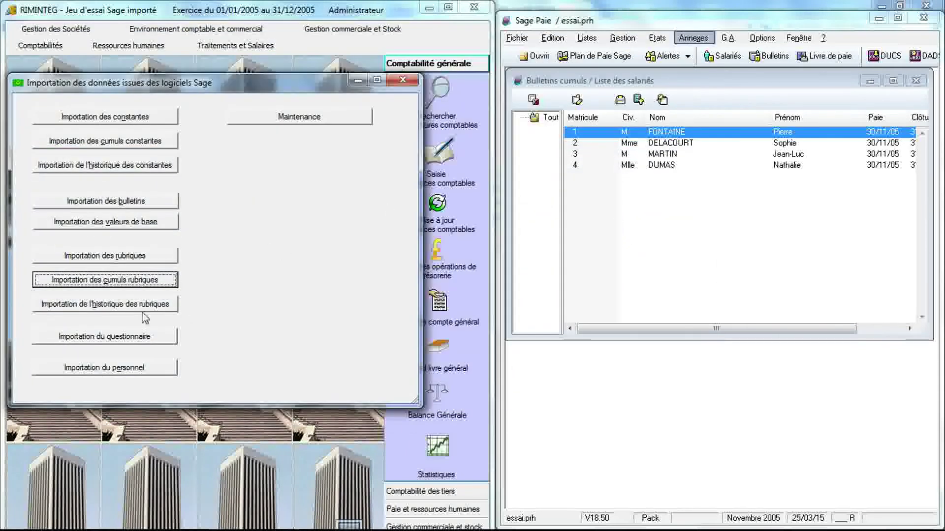
# - In Sage Paie, launch the Rubriques (historiques) edition from 01/01/05 to 30/11/05 with the Transfert option enabled
pyautogui.click(619, 100)
pyautogui.click(620, 101)
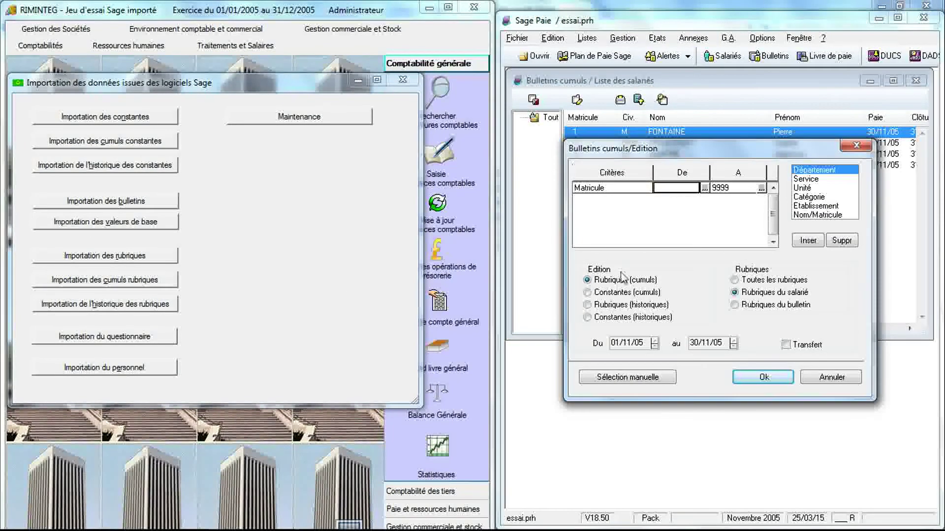
pyautogui.click(588, 305)
pyautogui.doubleClick(626, 341)
pyautogui.click(627, 342)
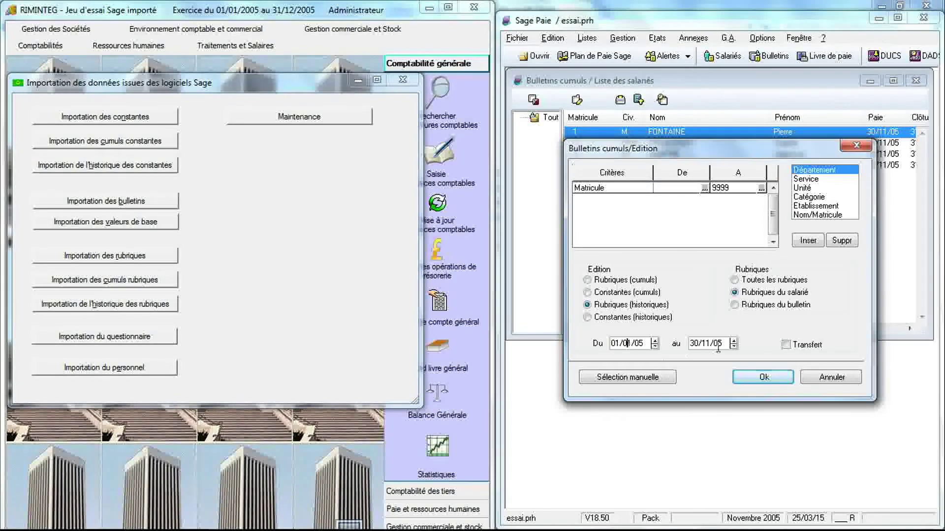
pyautogui.click(786, 345)
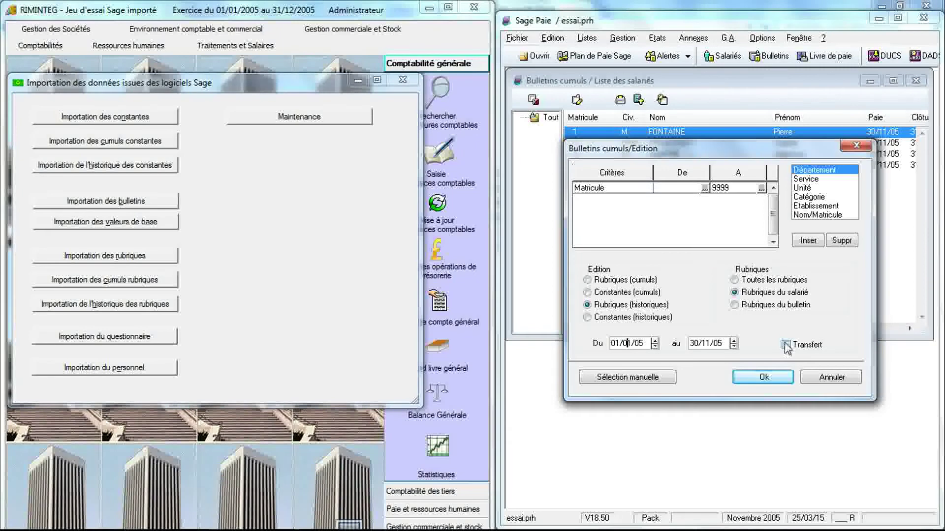
pyautogui.click(764, 378)
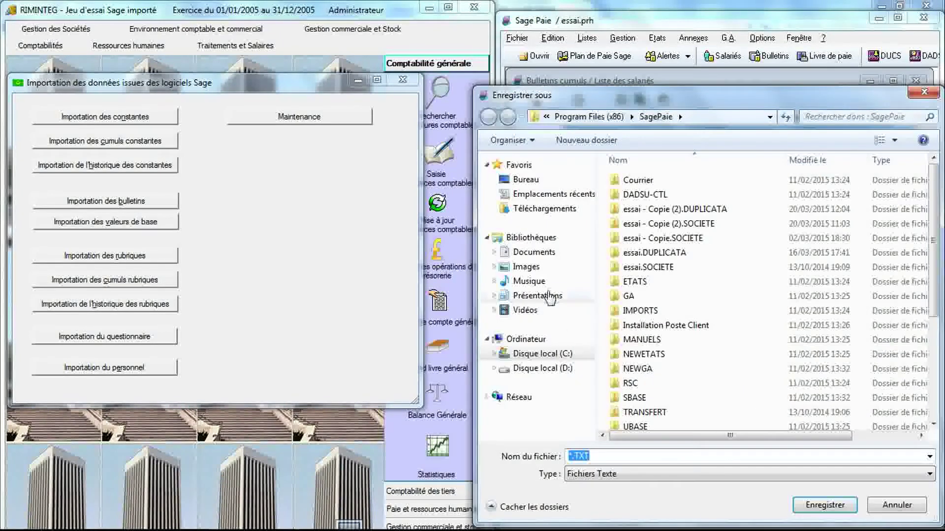
# - Save the rubriques history export as Historique rubriques.TXT in the Présentations library
pyautogui.click(537, 296)
pyautogui.click(570, 455)
pyautogui.click(570, 455)
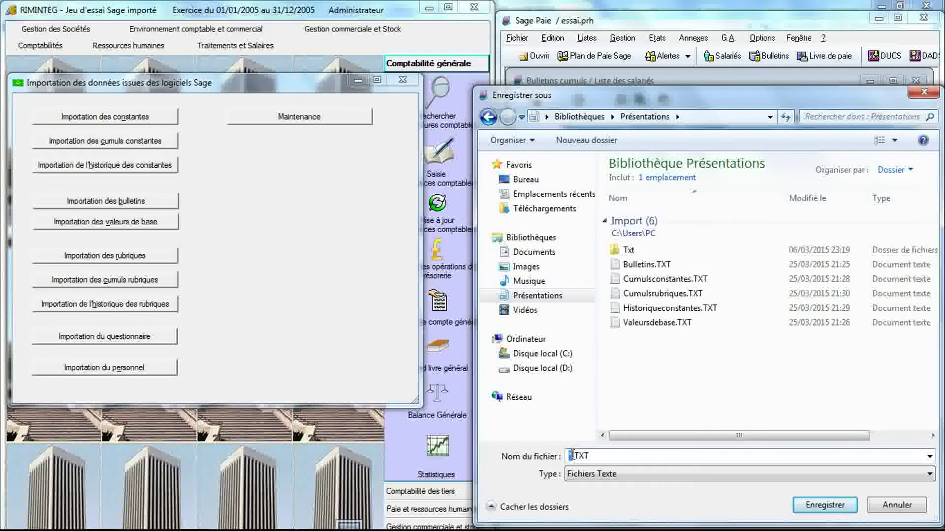
pyautogui.write('Histori')
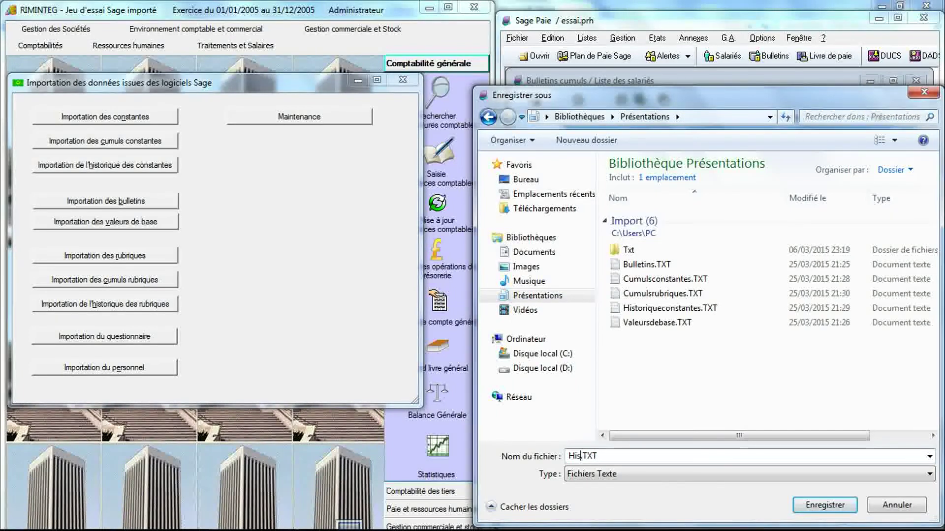
pyautogui.write('que rubrique')
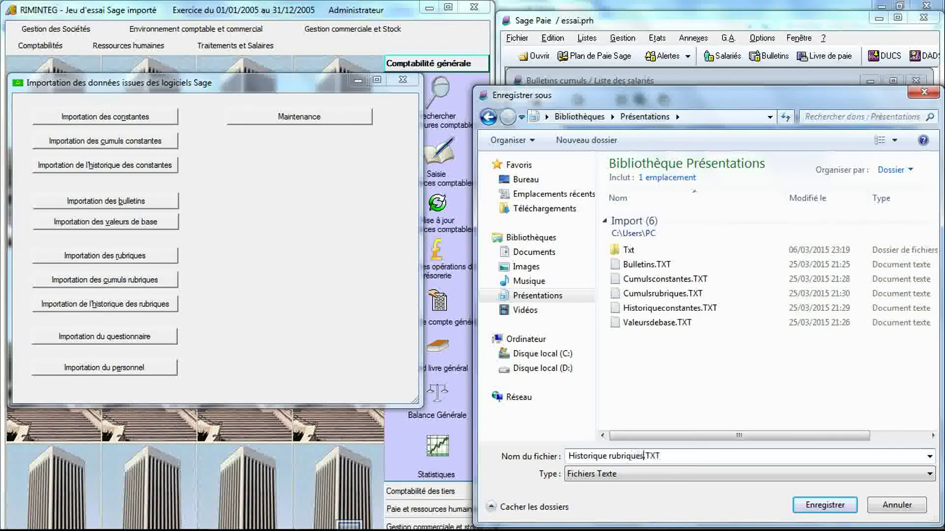
pyautogui.press('Return')
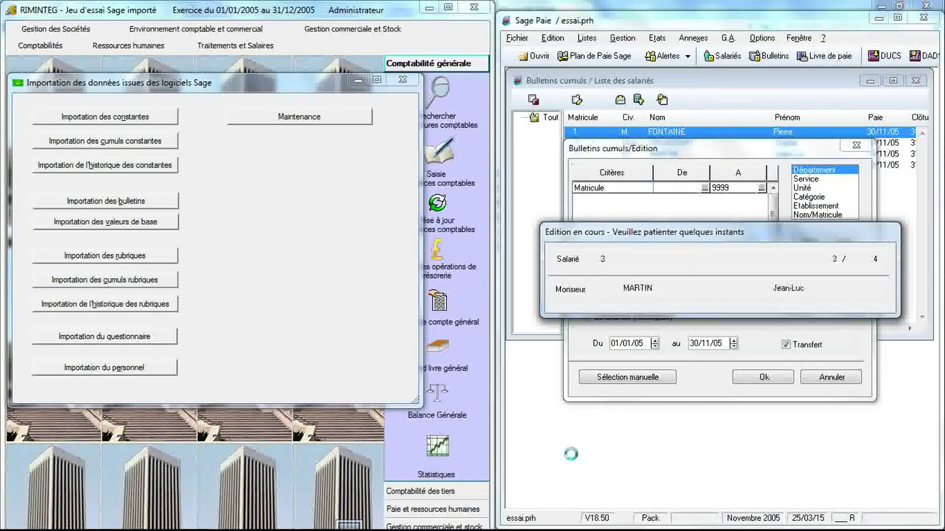
# - In RIMINTEG, open the import of the rubriques history and load Historiquerubriques.TXT
pyautogui.click(245, 240)
pyautogui.click(136, 309)
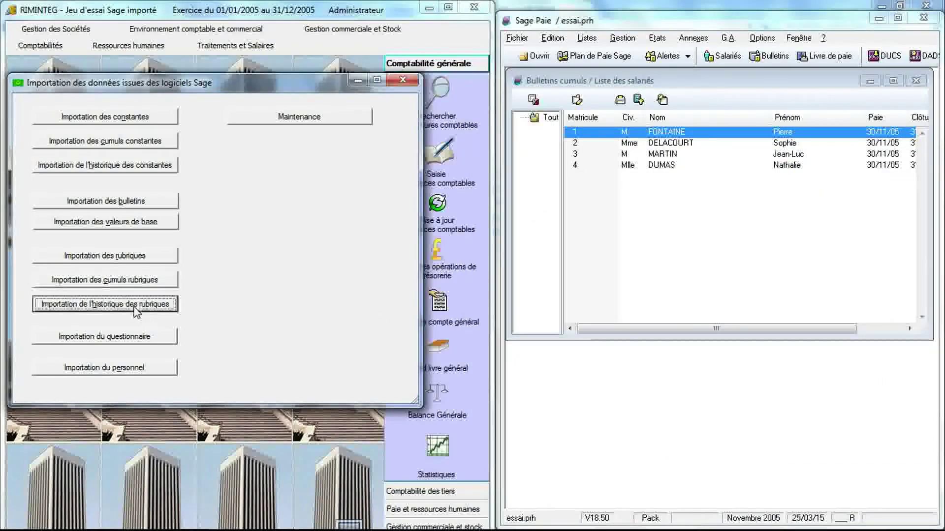
pyautogui.moveTo(392, 50); pyautogui.dragTo(532, 62)
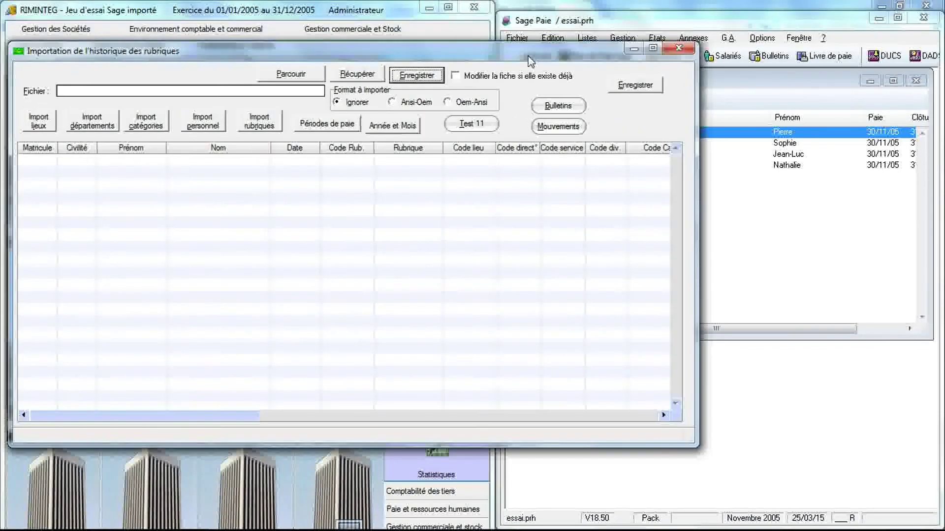
pyautogui.click(293, 76)
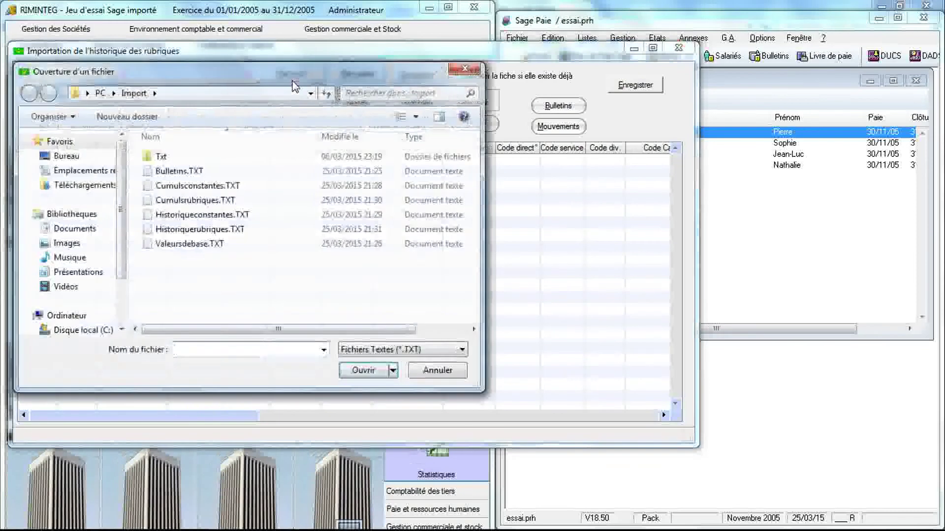
pyautogui.doubleClick(149, 230)
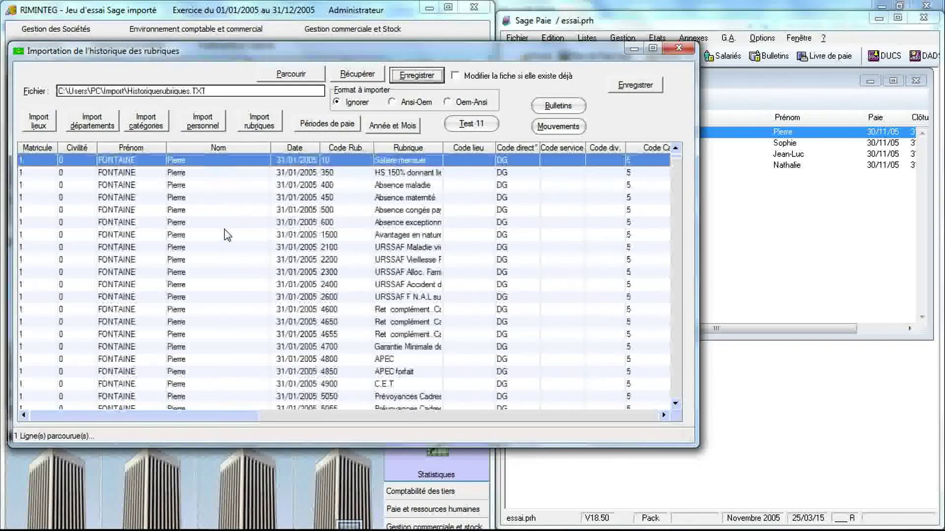
# - Record the imported rubriques history, confirm the saving, and close that import and the Sage data import window
pyautogui.click(417, 81)
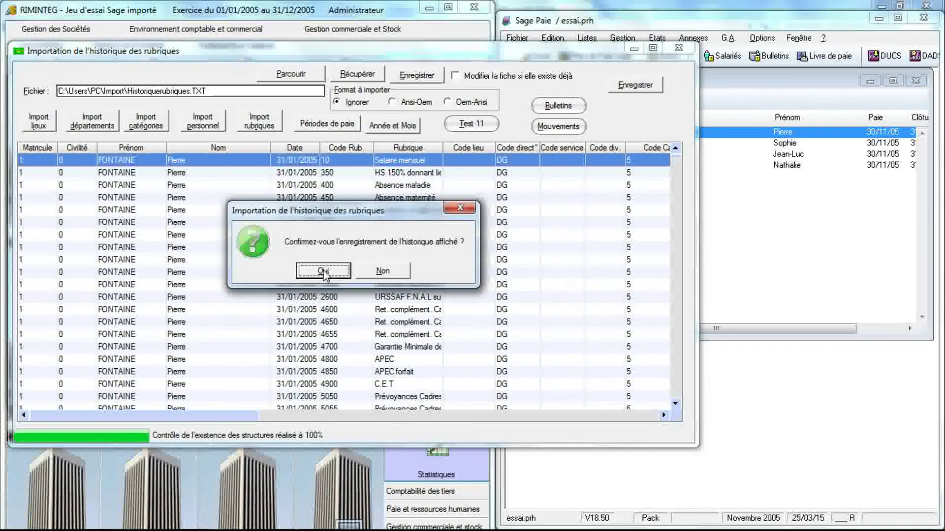
pyautogui.click(322, 271)
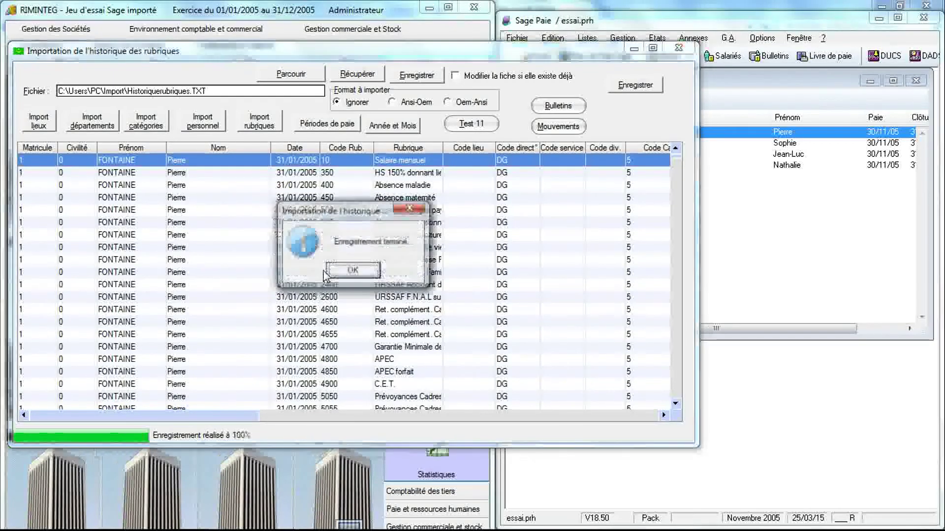
pyautogui.click(351, 270)
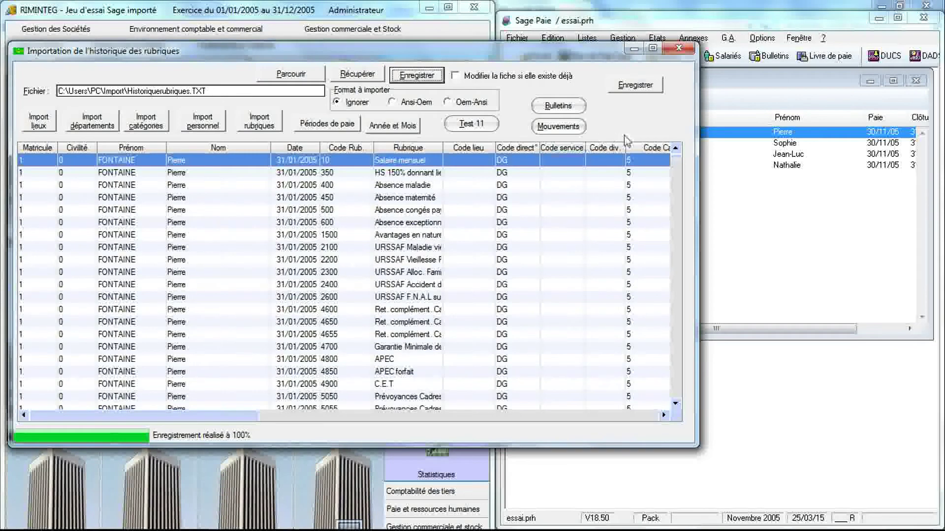
pyautogui.click(679, 48)
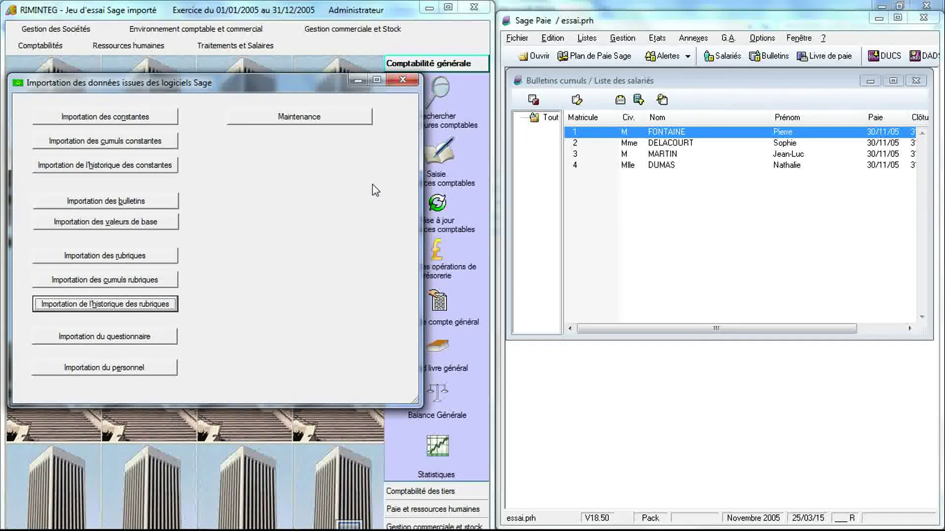
pyautogui.click(399, 84)
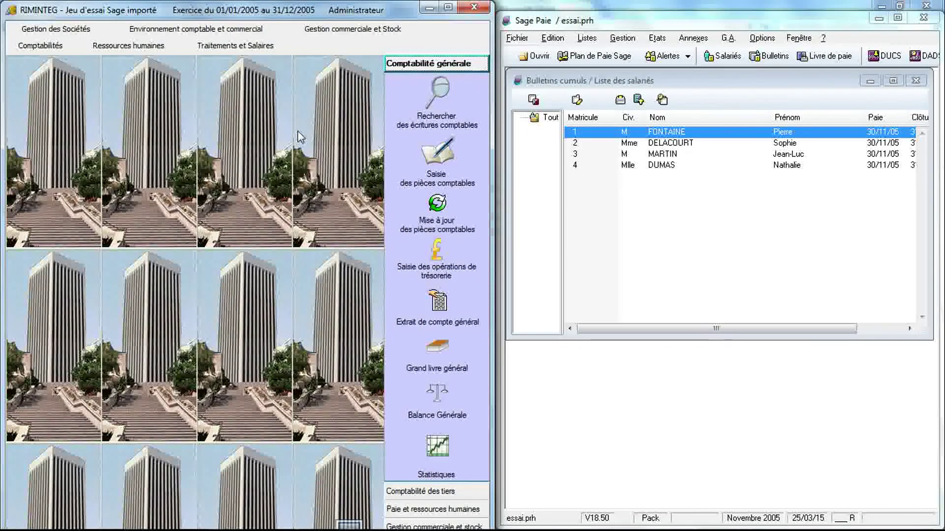
# - In Sage Paie, close the Bulletins cumuls list and open the employees' pay slips list (Bulletins salariés)
pyautogui.click(916, 83)
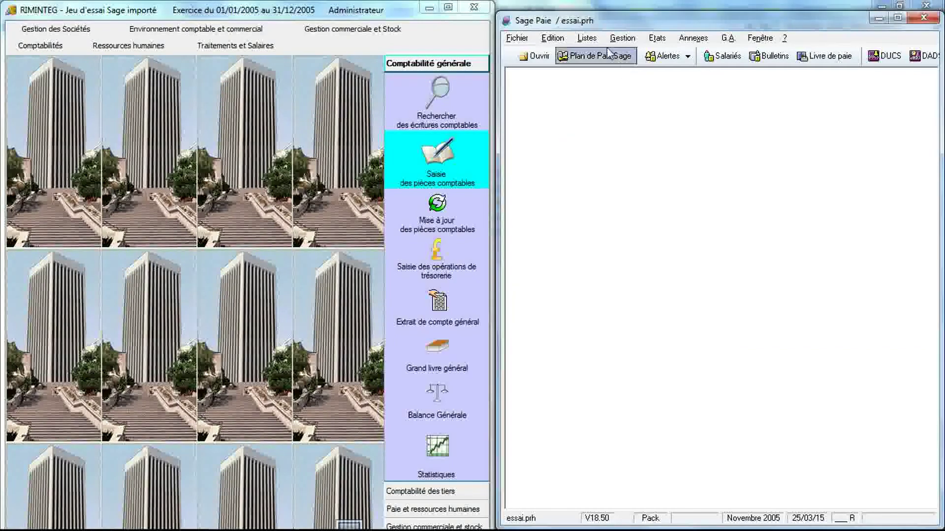
pyautogui.click(623, 38)
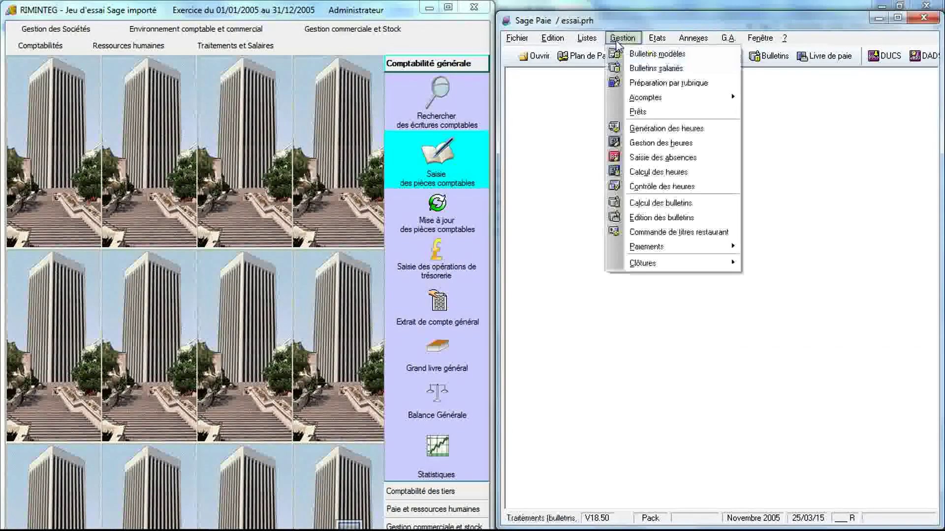
pyautogui.click(625, 69)
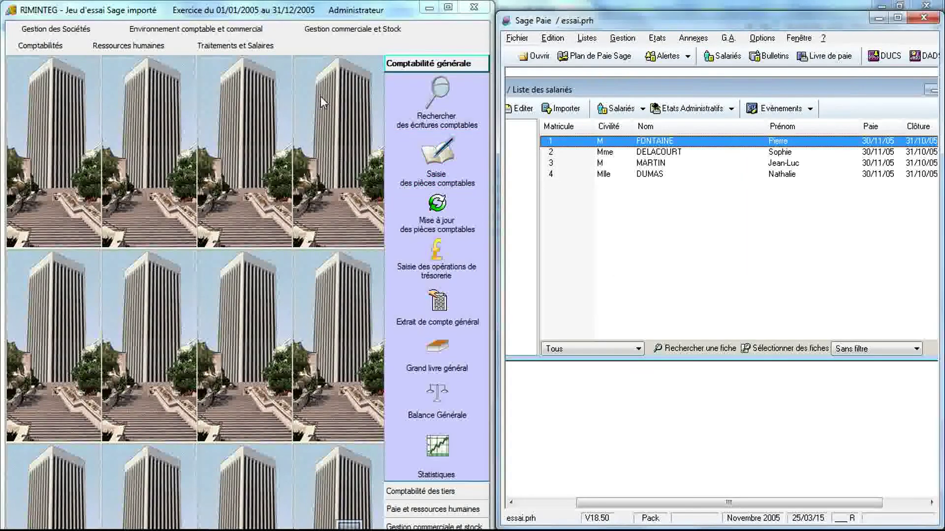
# - In RIMINTEG, open the payroll movements entry (Saisie des mouvements de la paie) from the payroll processing functions
pyautogui.click(270, 69)
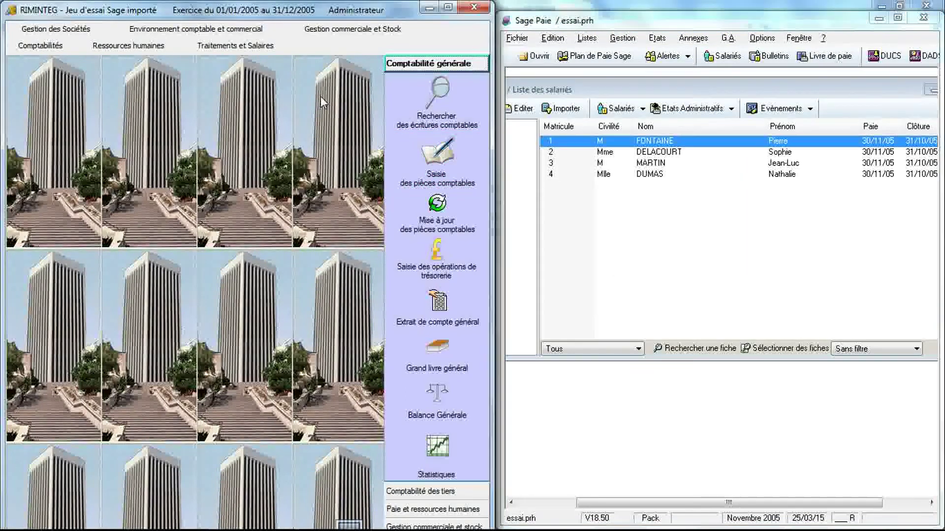
pyautogui.click(260, 47)
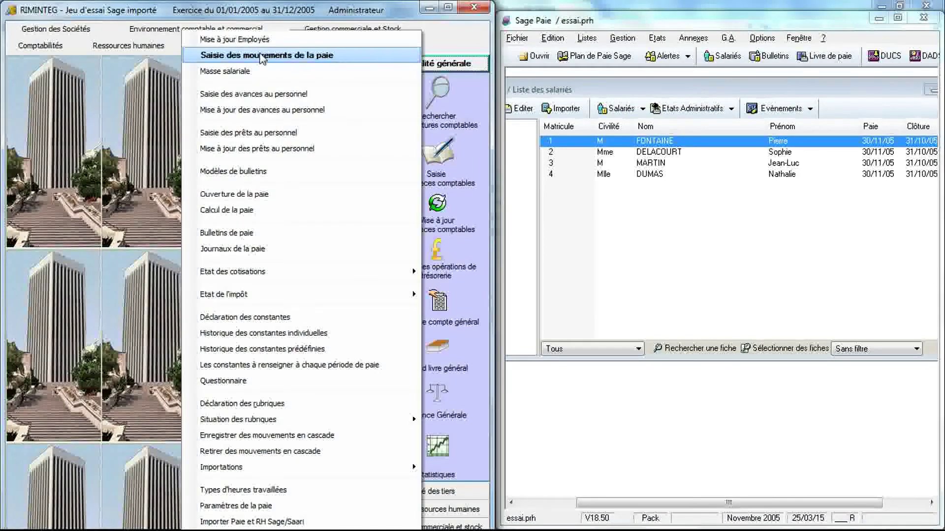
pyautogui.click(261, 57)
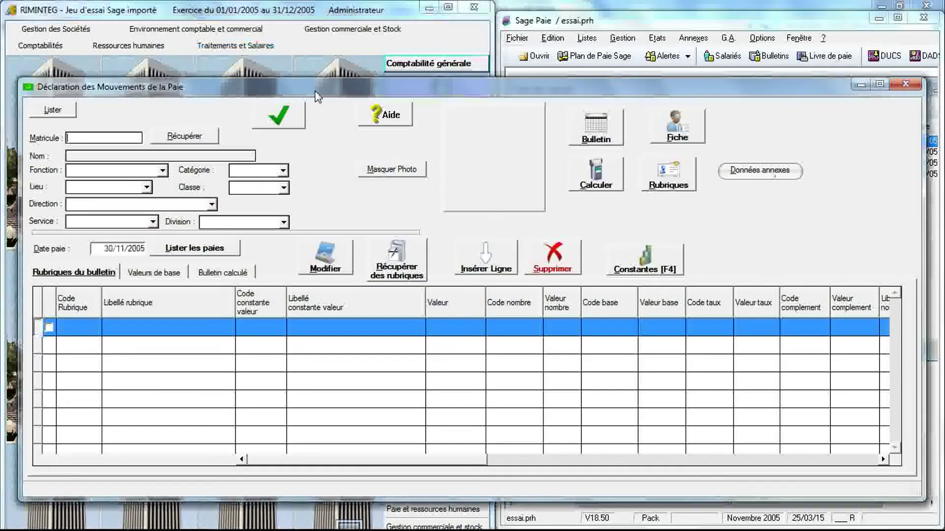
pyautogui.moveTo(311, 92); pyautogui.dragTo(302, 70)
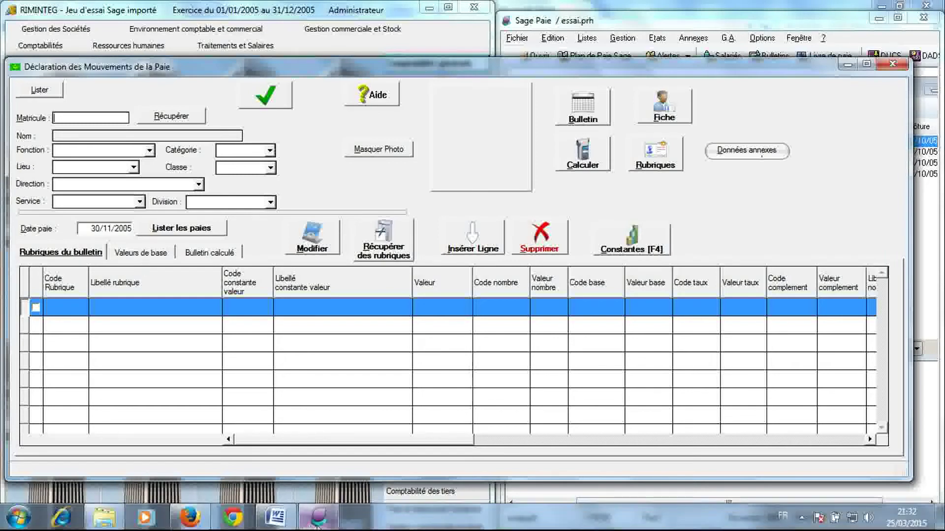
# - In Sage Paie, open the first employee's pay slip and show its Rubriques
pyautogui.click(317, 522)
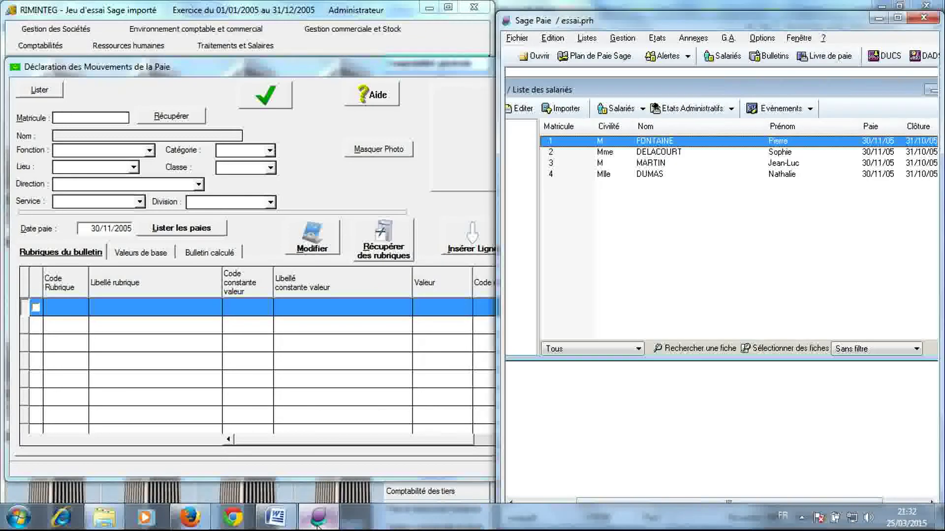
pyautogui.doubleClick(622, 143)
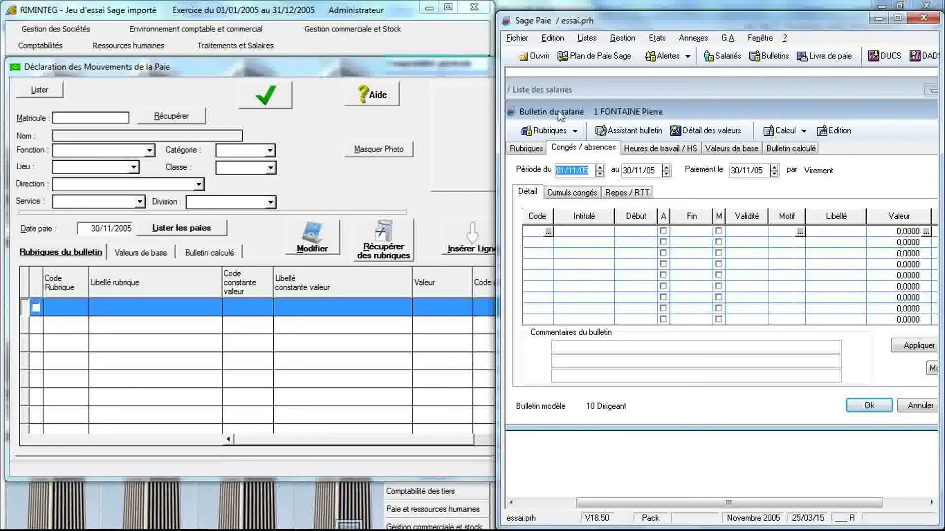
pyautogui.click(526, 148)
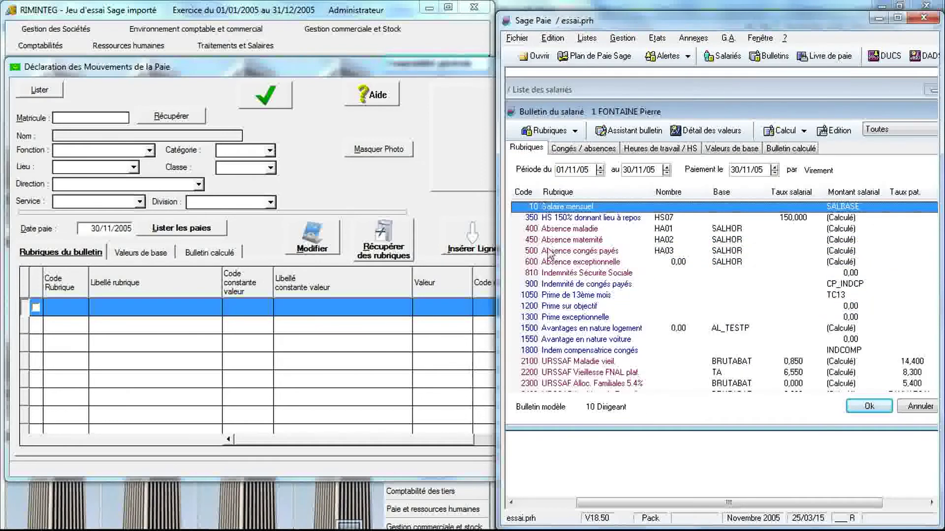
# - In RIMINTEG, list the employees, retrieve the first employee's pay movements for 30/11/2005 and close the employee list
pyautogui.click(336, 182)
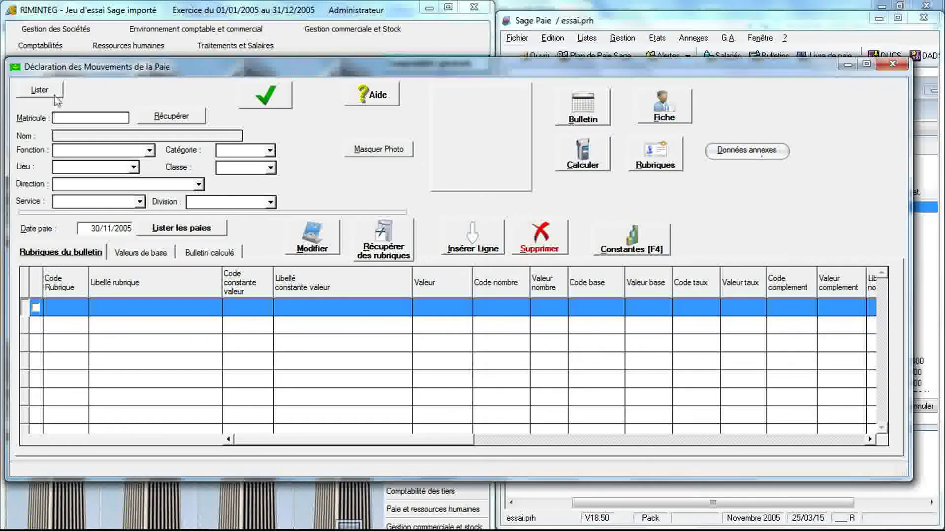
pyautogui.click(41, 90)
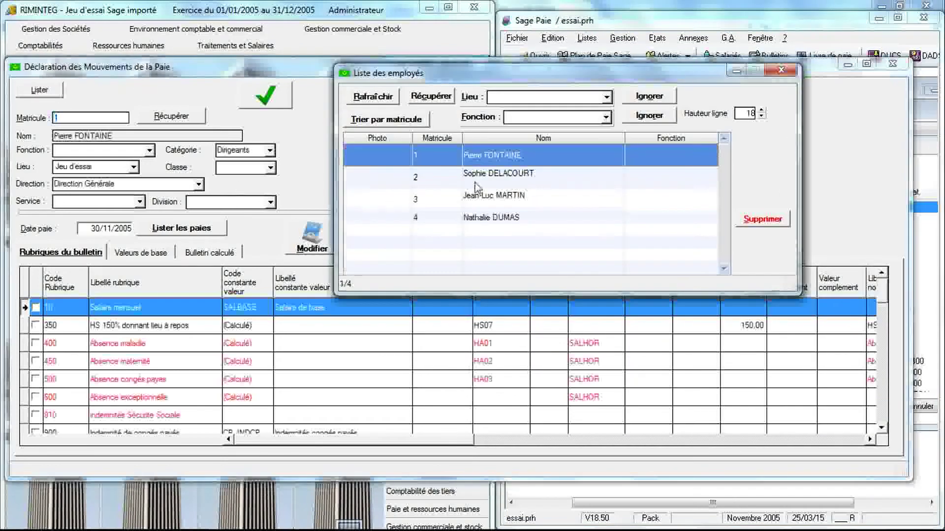
pyautogui.click(777, 71)
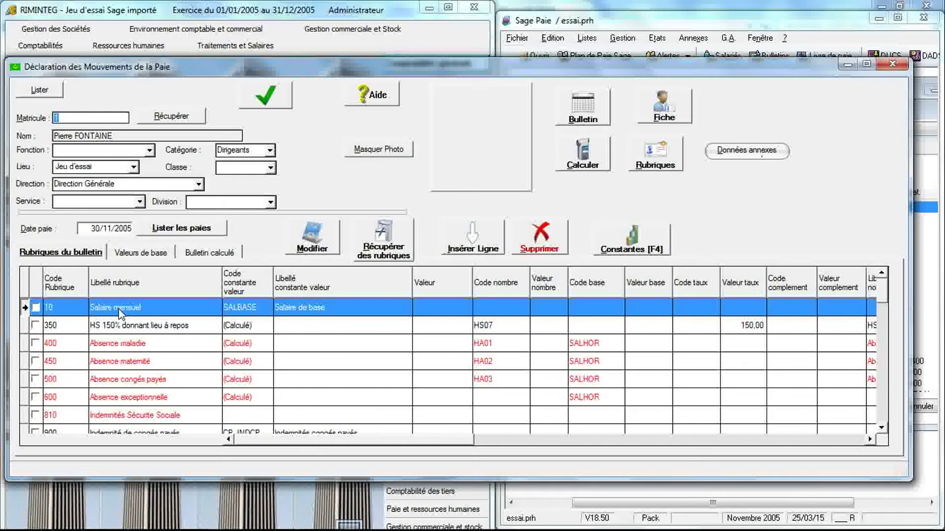
# - In Sage Paie, uncover the employee list behind the pay slip and display the elements of rubrique 10, Salaire mensuel
pyautogui.click(634, 23)
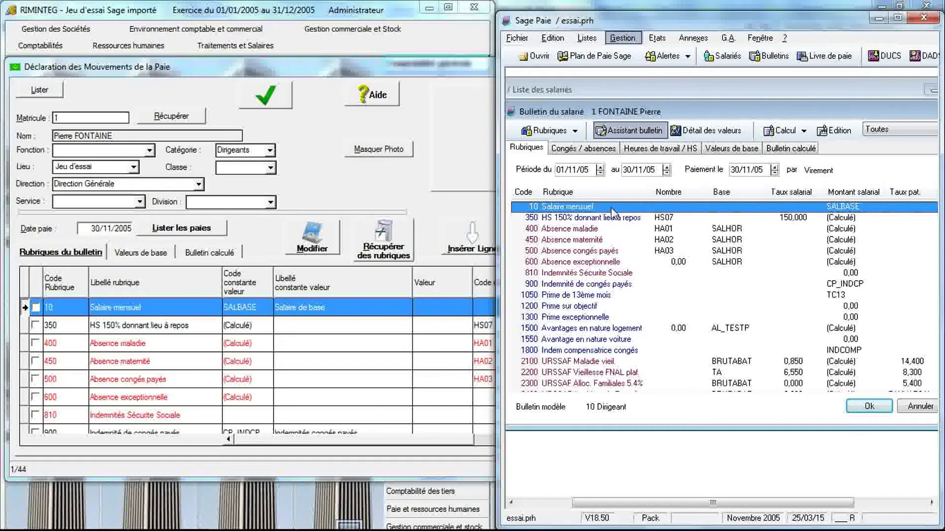
pyautogui.moveTo(557, 112); pyautogui.dragTo(558, 211)
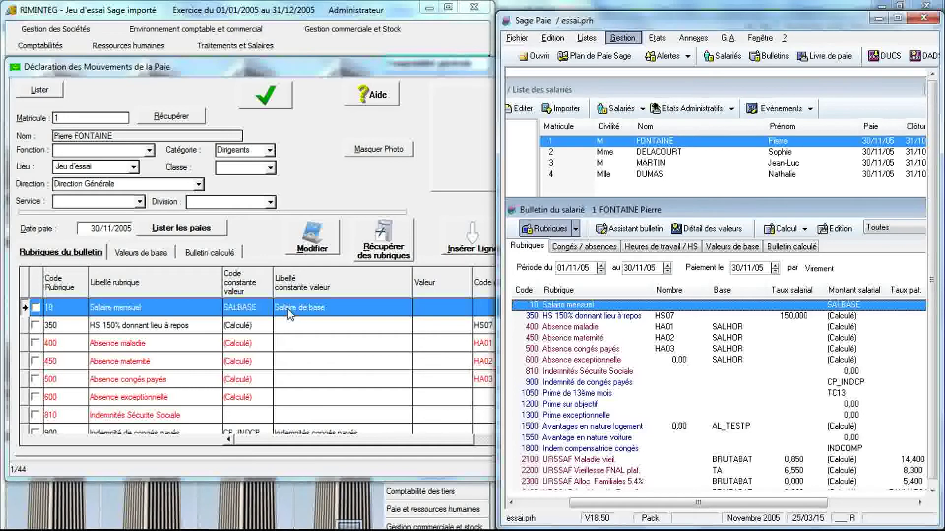
pyautogui.doubleClick(538, 306)
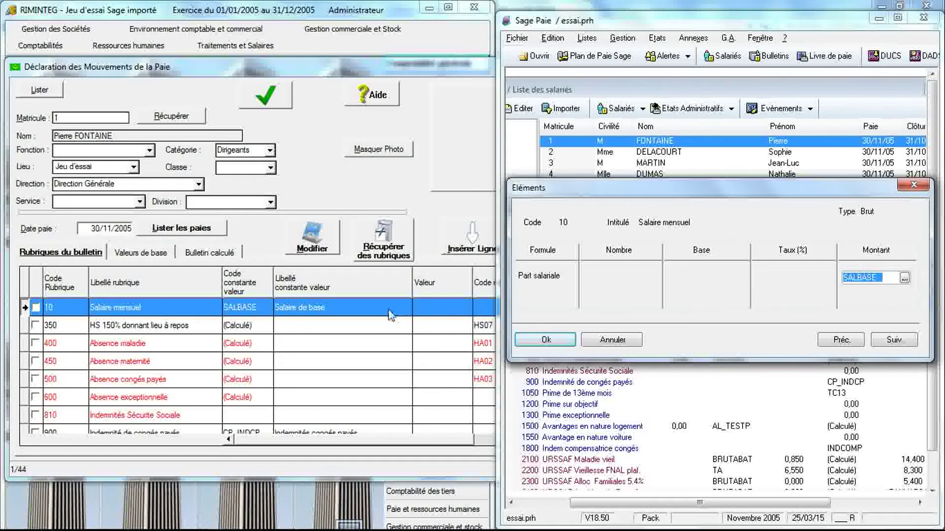
pyautogui.press('Return')
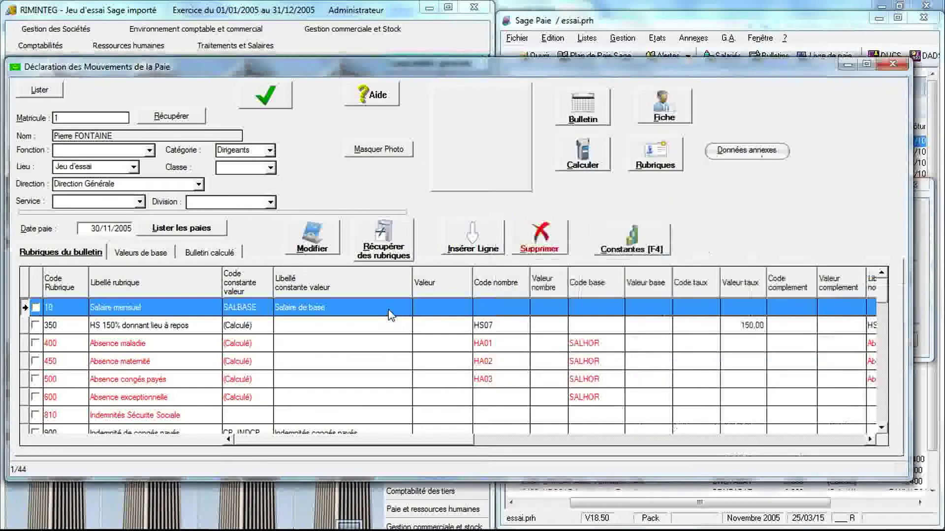
# - In RIMINTEG, examine rubrique 10's constituents and the constants list for its amount, closing the rubrique details in both programs
pyautogui.doubleClick(391, 315)
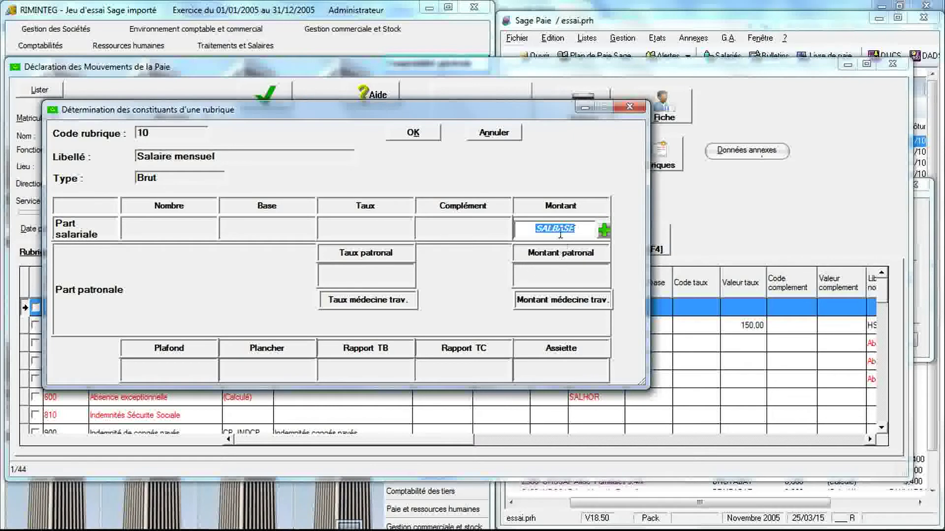
pyautogui.click(605, 230)
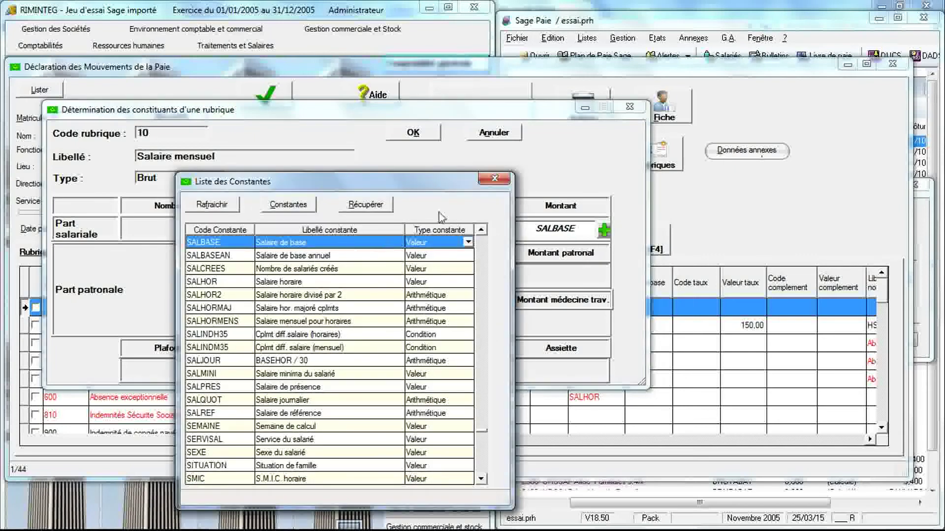
pyautogui.click(494, 179)
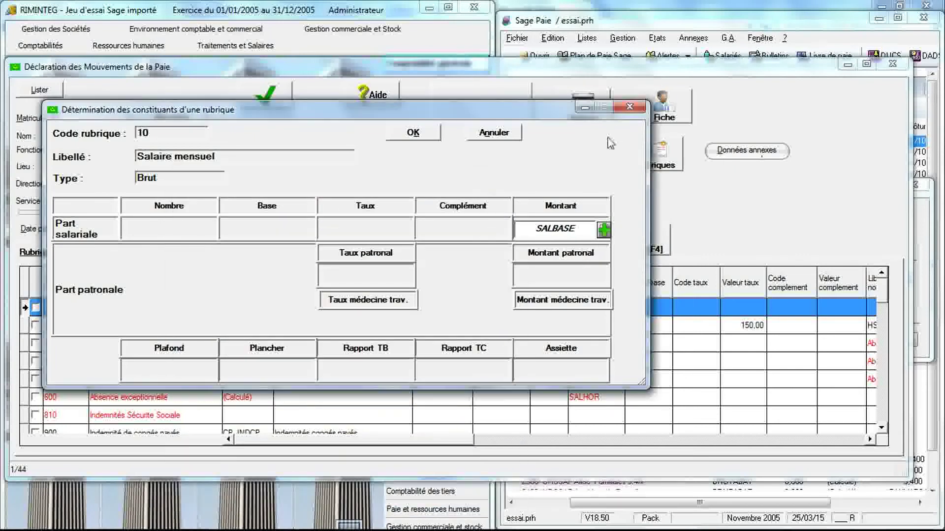
pyautogui.click(629, 107)
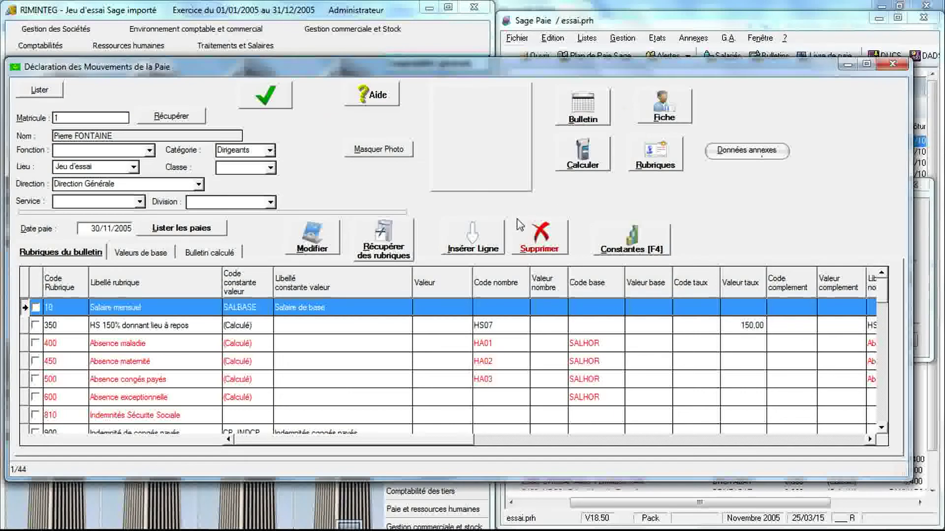
pyautogui.click(816, 21)
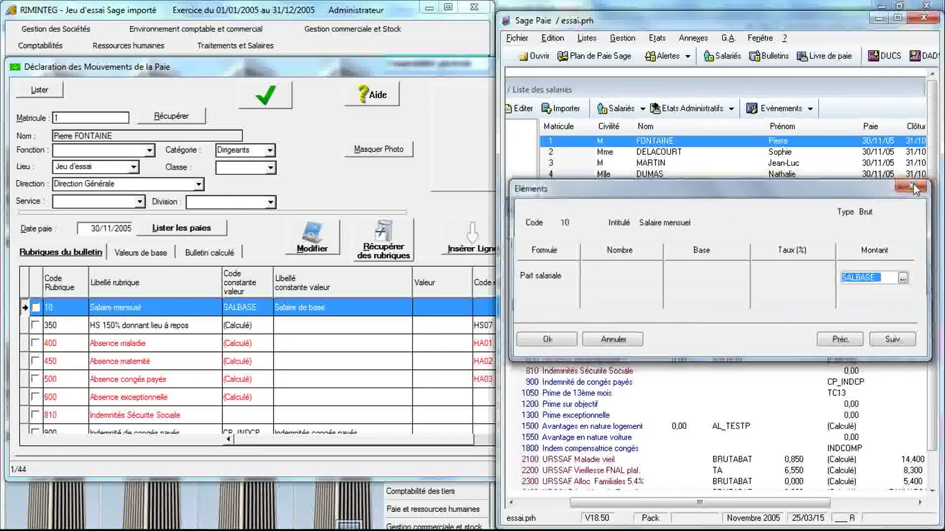
pyautogui.click(913, 187)
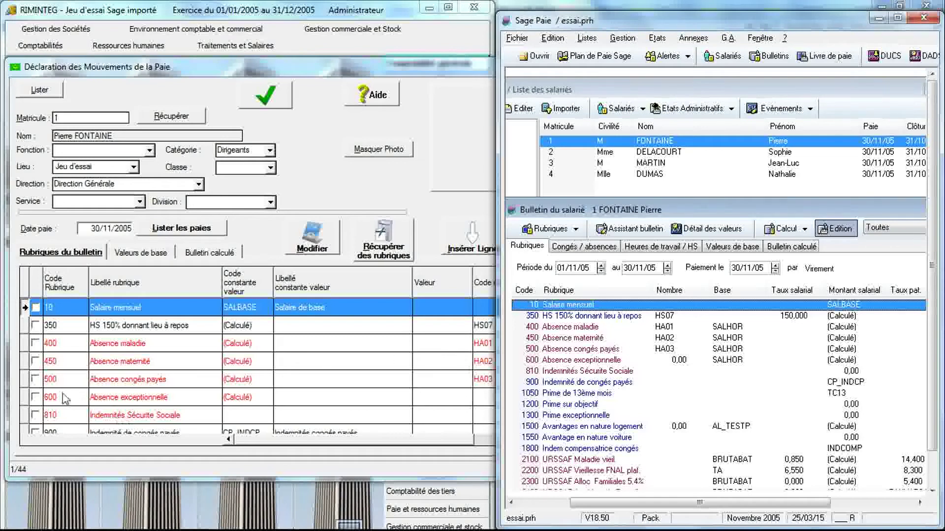
# - In RIMINTEG, review the employee's pay slip rubriques from 810, Indemnités Sécurité Sociale, onwards
pyautogui.click(157, 317)
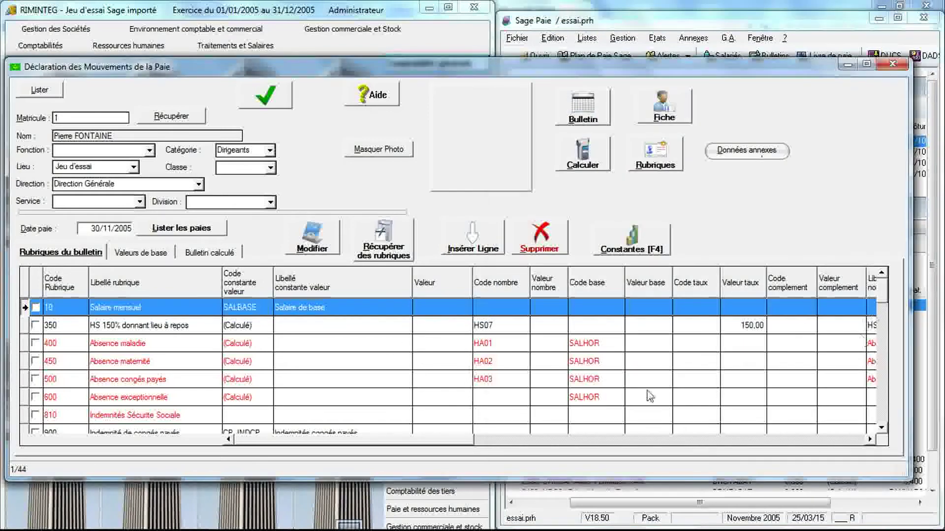
pyautogui.click(196, 415)
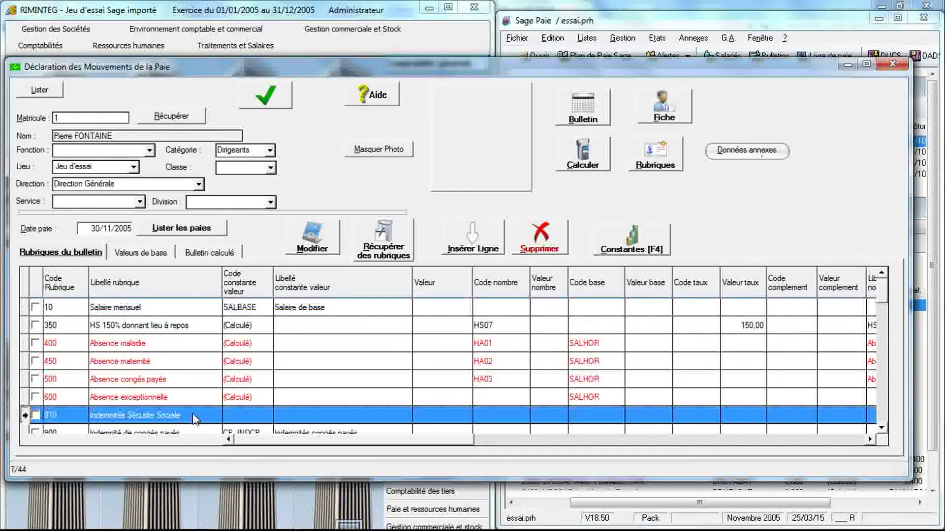
pyautogui.moveTo(886, 298); pyautogui.dragTo(885, 317)
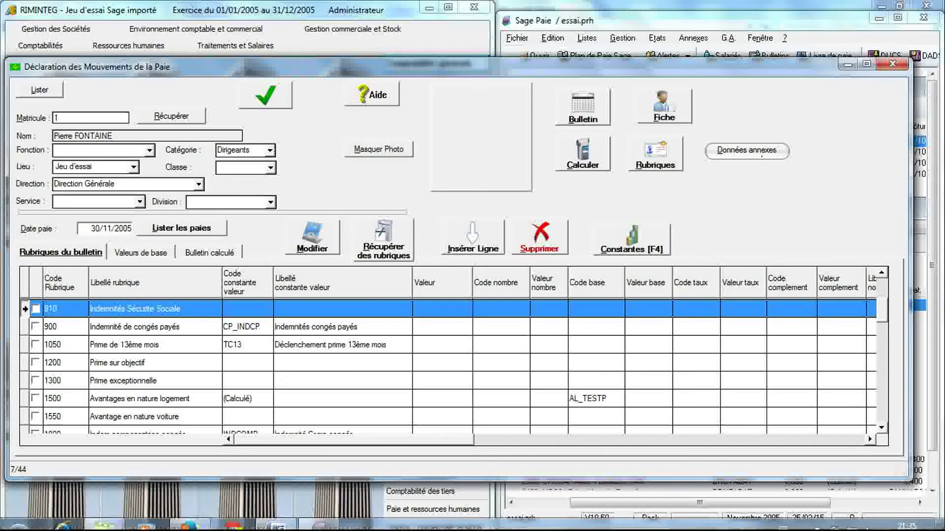
# - Locate rubrique 810, Indemnités Sécurité Sociale, in the Sage Paie pay slip and extend the RIMINTEG pay movements window to show more rubriques
pyautogui.click(317, 521)
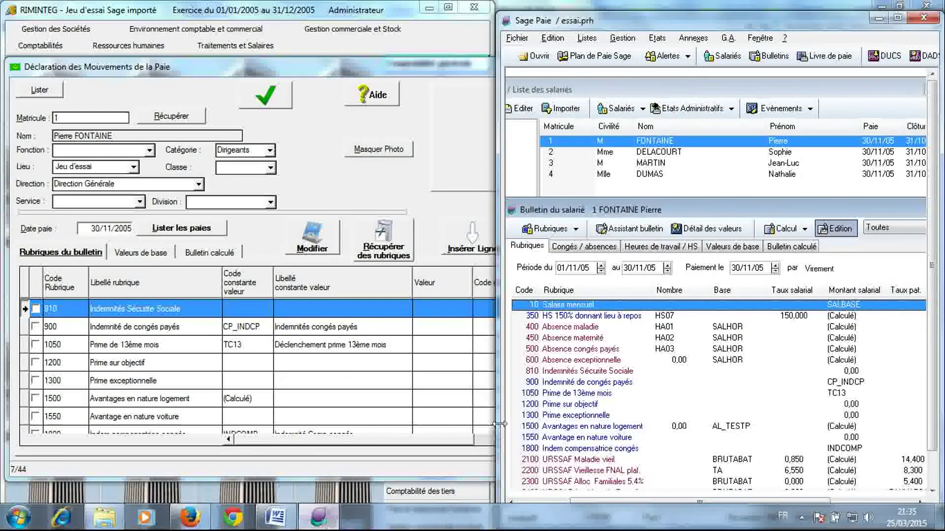
pyautogui.click(569, 372)
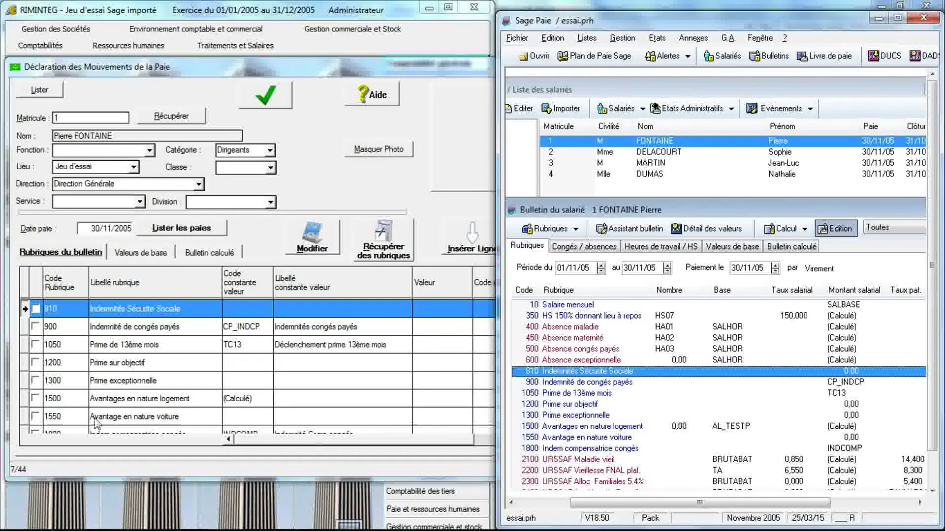
pyautogui.click(81, 305)
pyautogui.moveTo(173, 480); pyautogui.dragTo(172, 510)
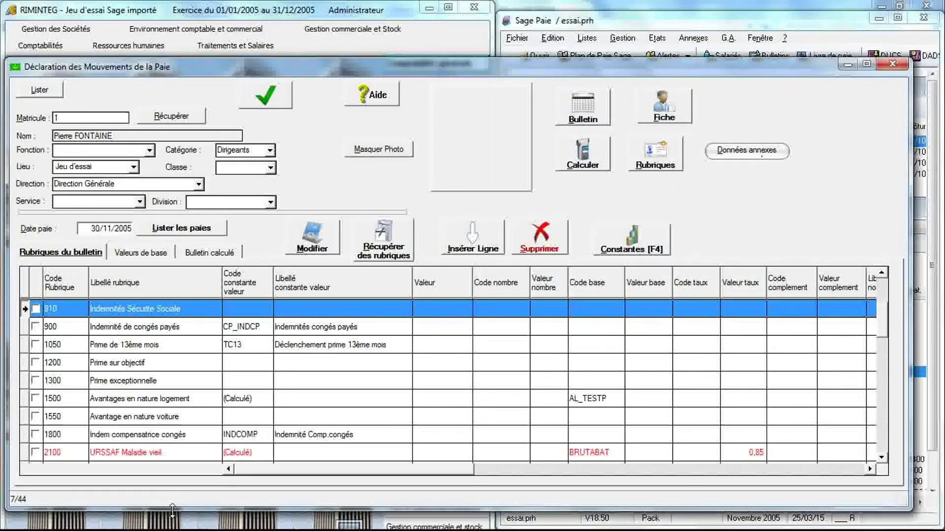
# - In Sage Paie, display the constituent elements of rubrique 2100, URSSAF Maladie vieil
pyautogui.click(314, 525)
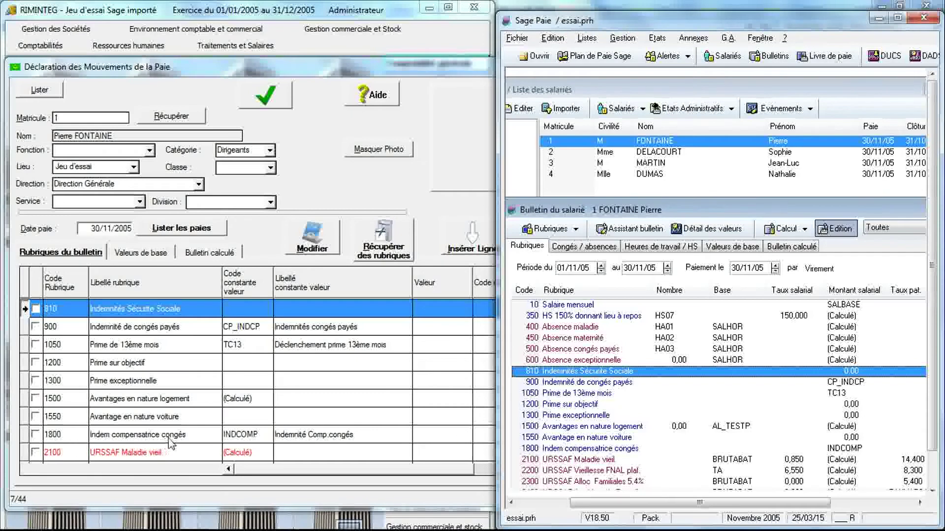
pyautogui.click(550, 461)
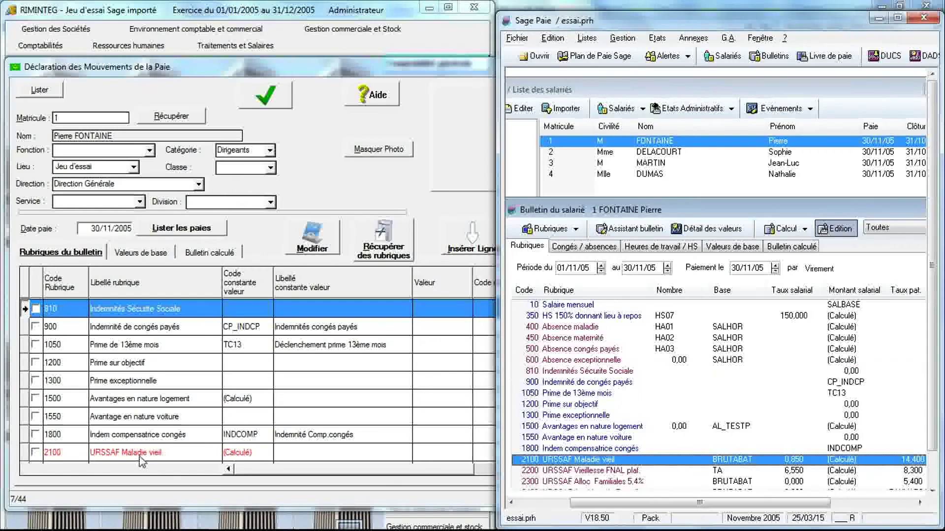
pyautogui.doubleClick(533, 461)
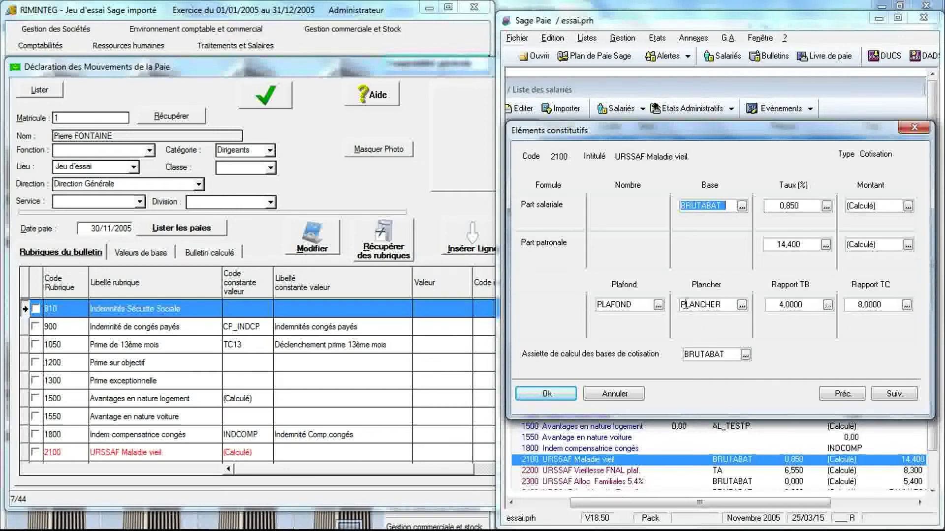
# - In RIMINTEG, display the constituents of rubrique 2100, URSSAF Maladie vieil., and position them beside the Sage Paie window
pyautogui.click(170, 453)
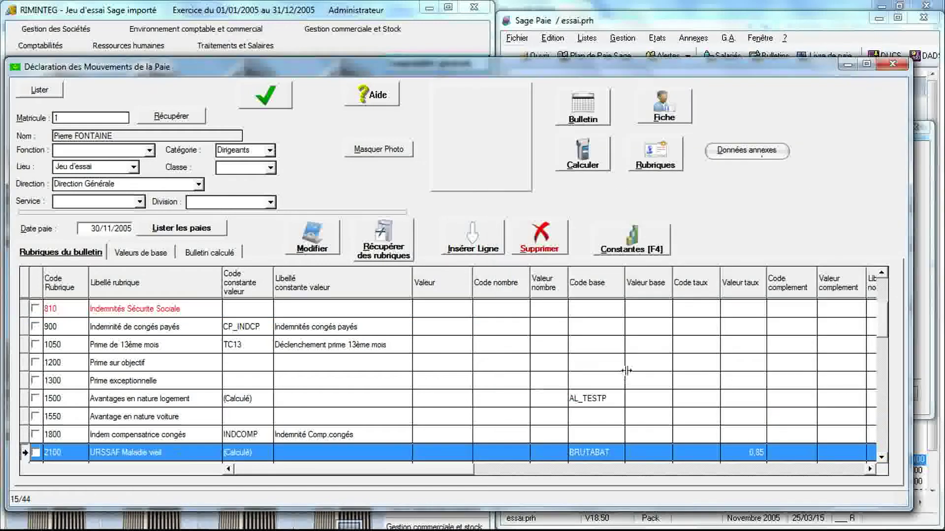
pyautogui.moveTo(882, 334); pyautogui.dragTo(885, 360)
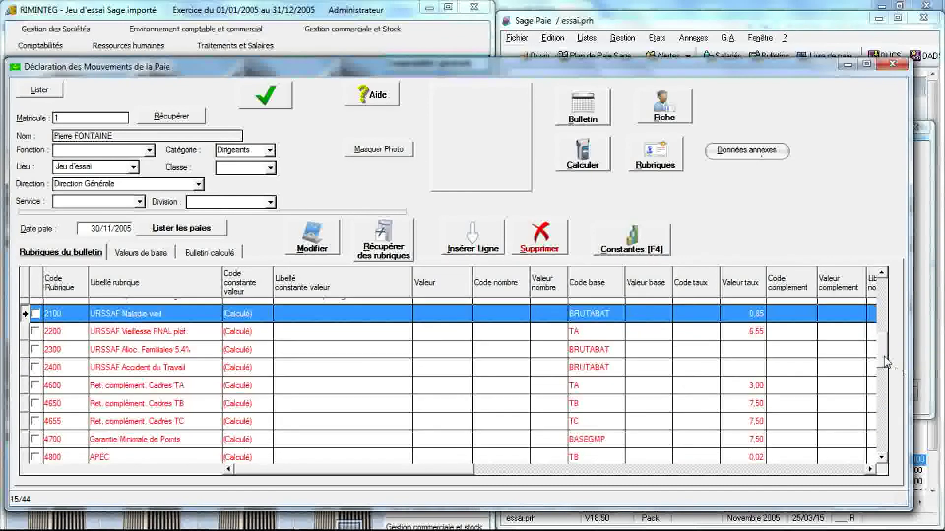
pyautogui.doubleClick(256, 318)
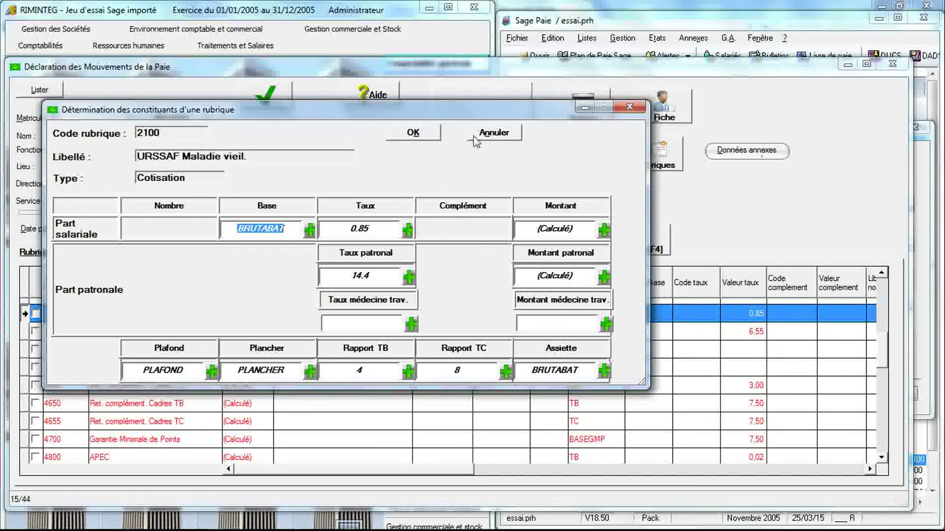
pyautogui.moveTo(468, 112); pyautogui.dragTo(429, 116)
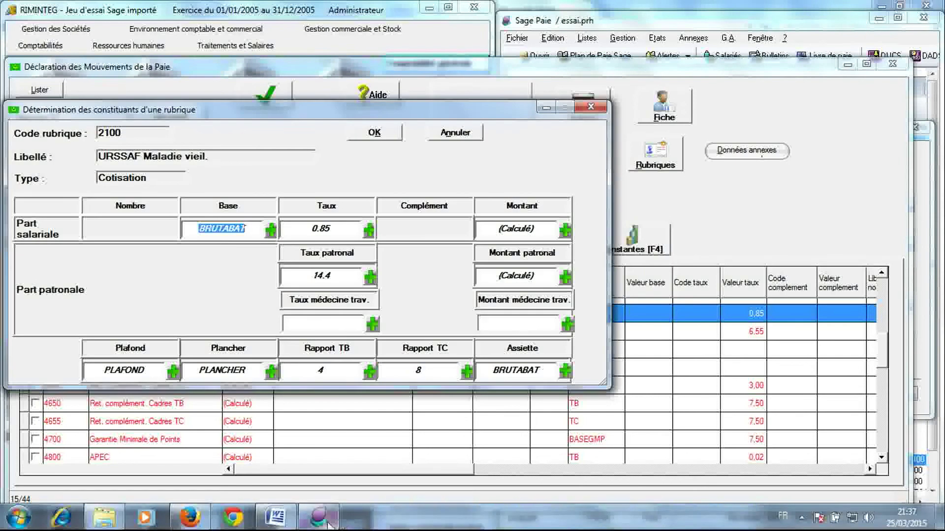
# - Compare rubrique 2100's base, rates, ceiling and assiette between Sage Paie and RIMINTEG, closing the rubrique details in both programs
pyautogui.click(327, 521)
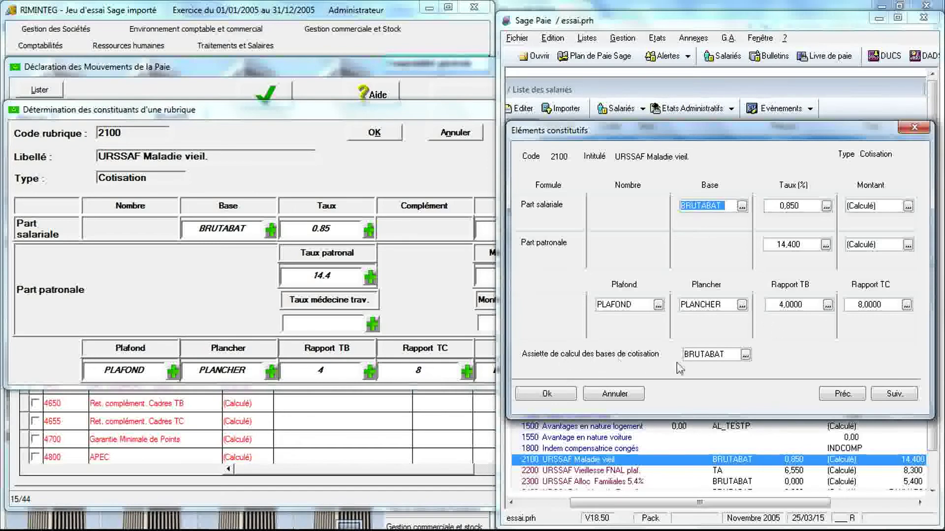
pyautogui.click(486, 311)
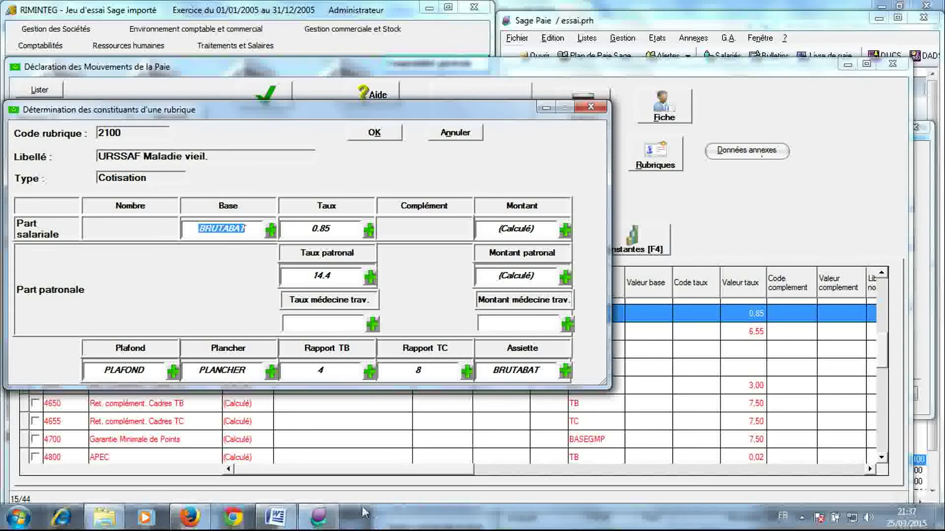
pyautogui.moveTo(318, 517)
pyautogui.click(345, 443)
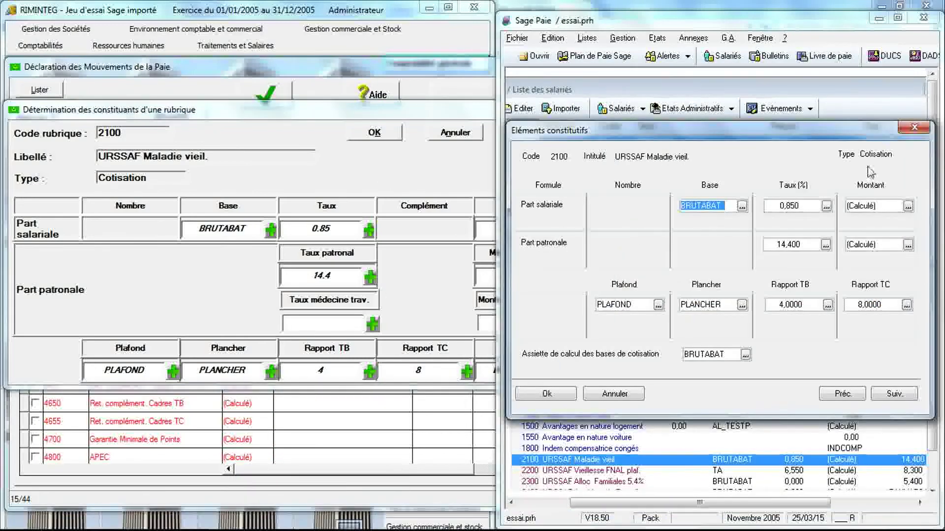
pyautogui.click(913, 128)
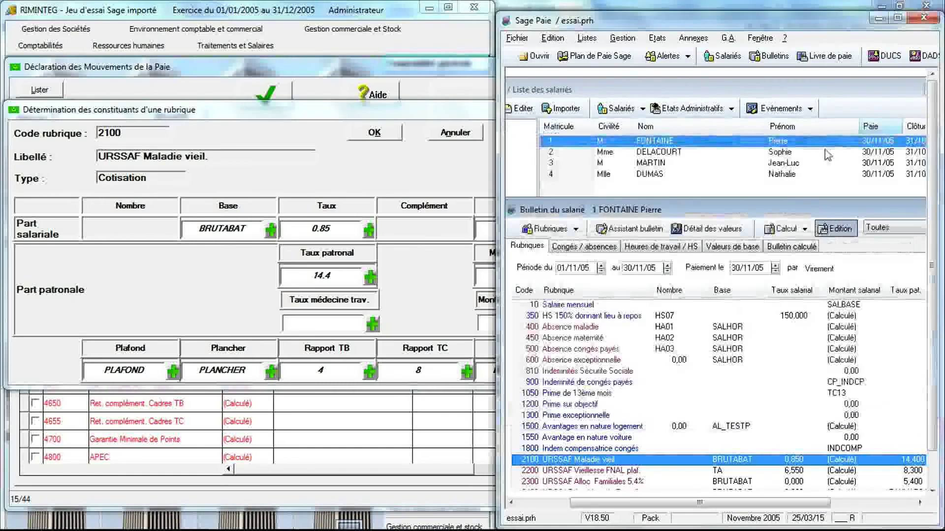
pyautogui.click(409, 169)
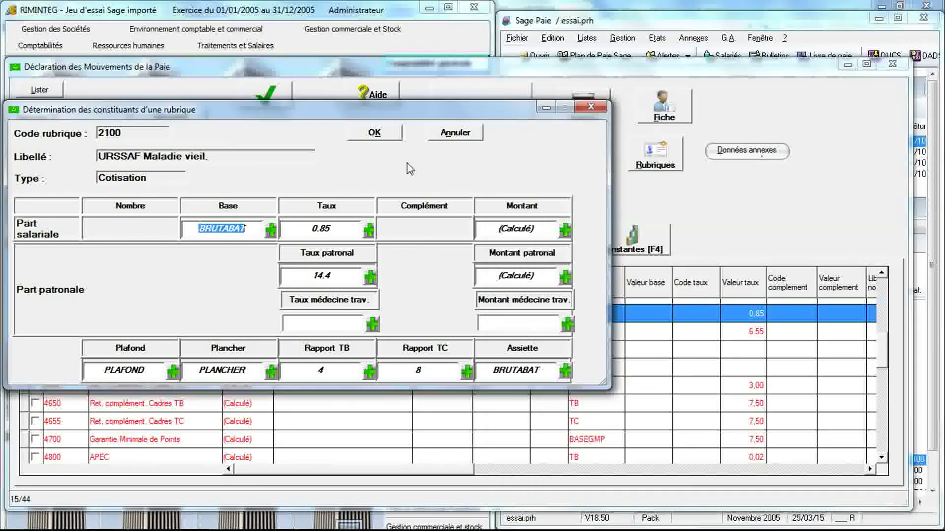
pyautogui.click(590, 108)
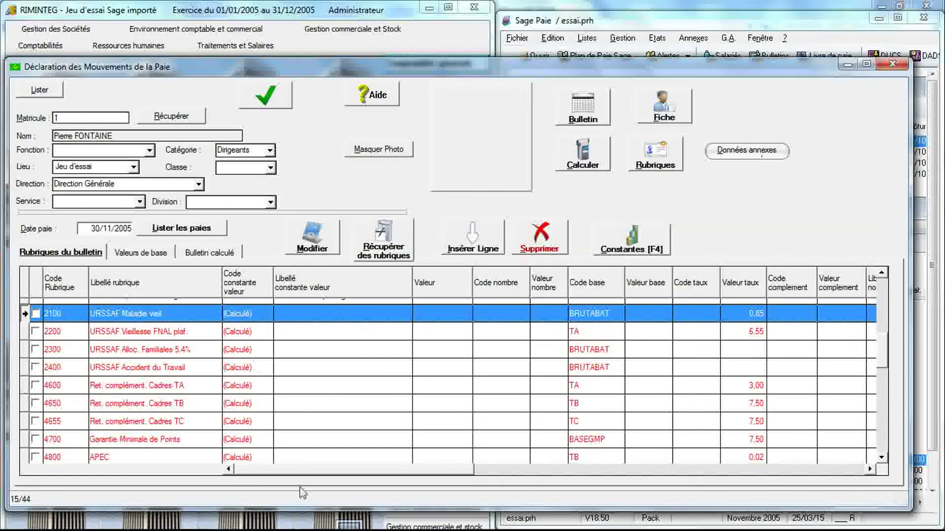
# - In RIMINTEG, examine the constituents of rubrique 2200, URSSAF Vieillesse FNAL plaf., and close them
pyautogui.click(318, 523)
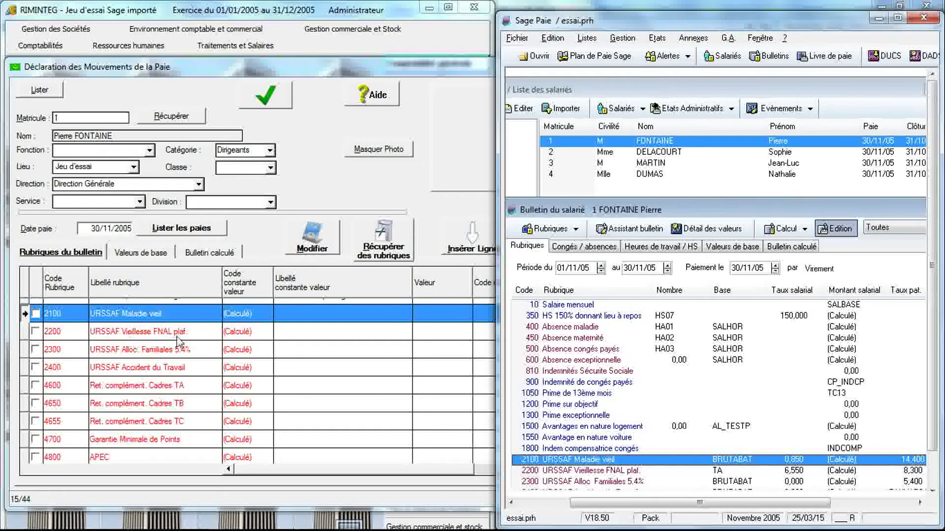
pyautogui.doubleClick(574, 460)
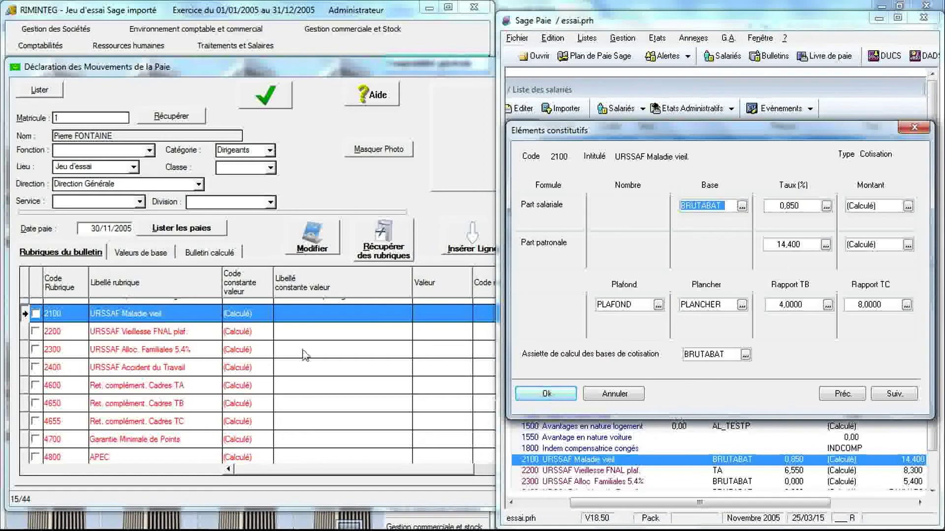
pyautogui.click(176, 333)
pyautogui.doubleClick(175, 332)
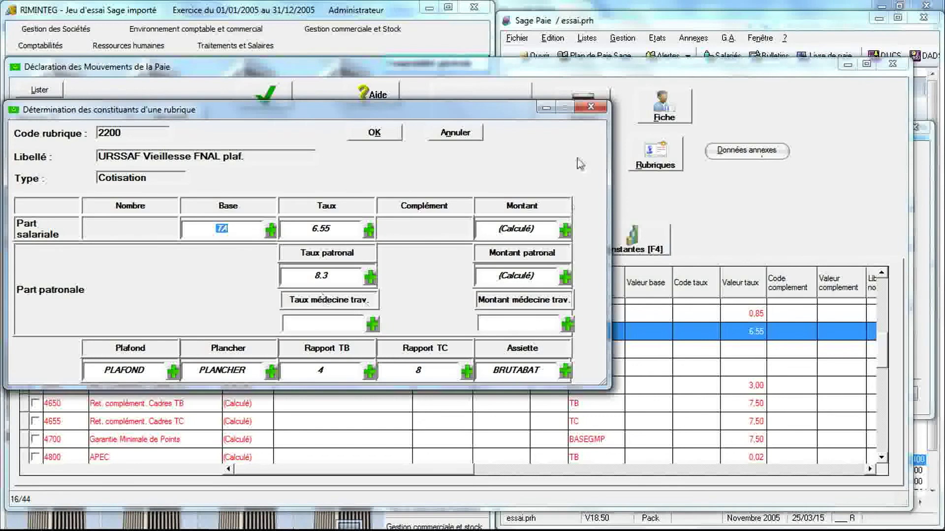
pyautogui.click(590, 107)
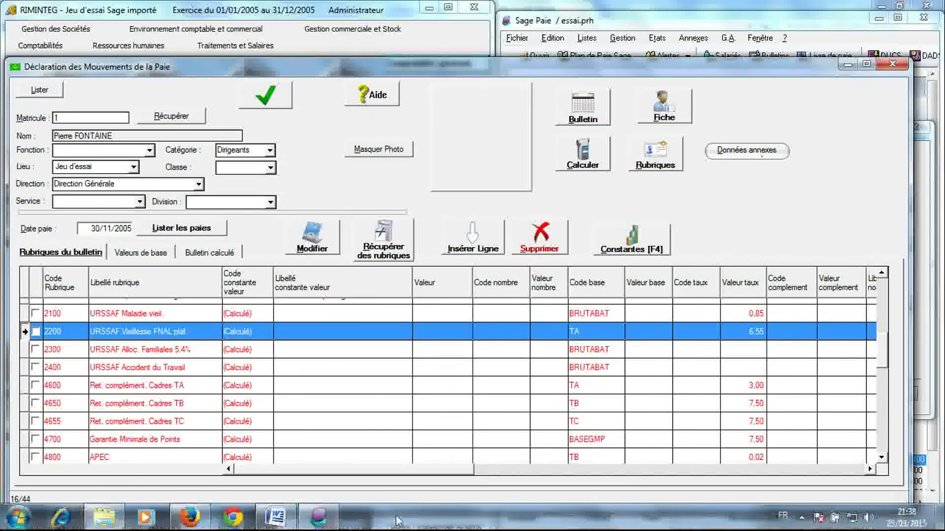
# - In Sage Paie, close the details of rubrique 2100 and check the constituent elements of rubrique 2200, URSSAF Vieillesse FNAL plaf
pyautogui.click(324, 525)
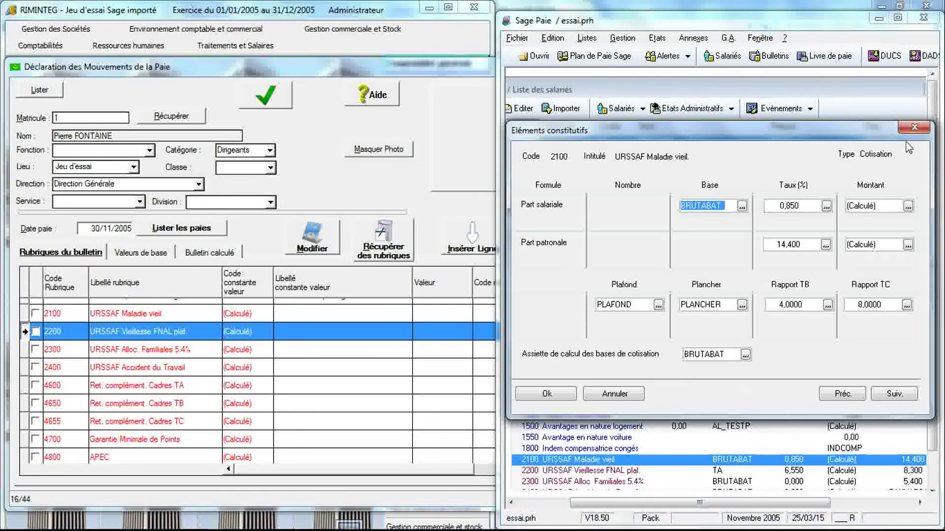
pyautogui.click(914, 127)
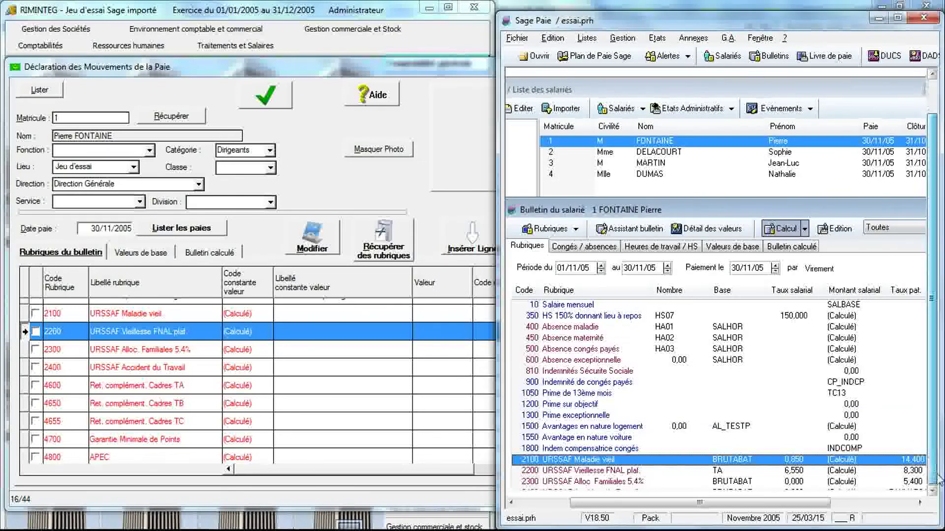
pyautogui.click(935, 482)
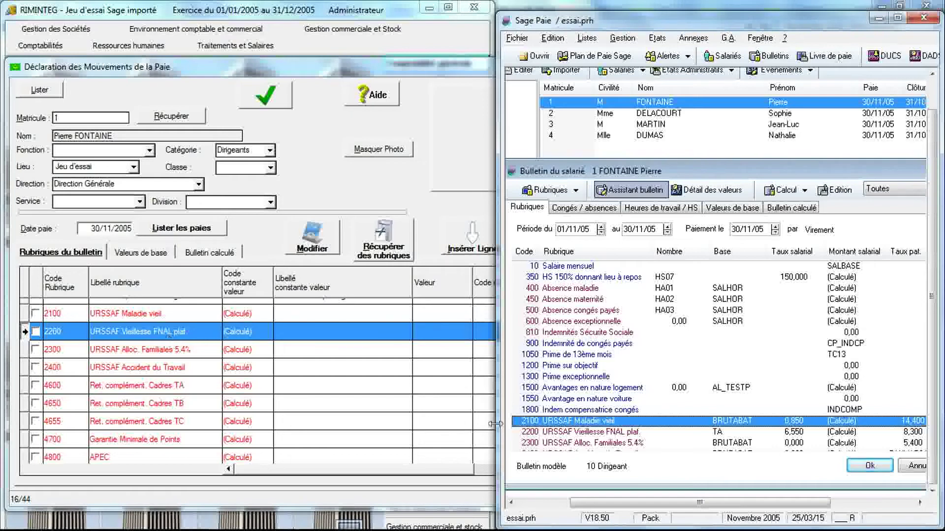
pyautogui.click(532, 435)
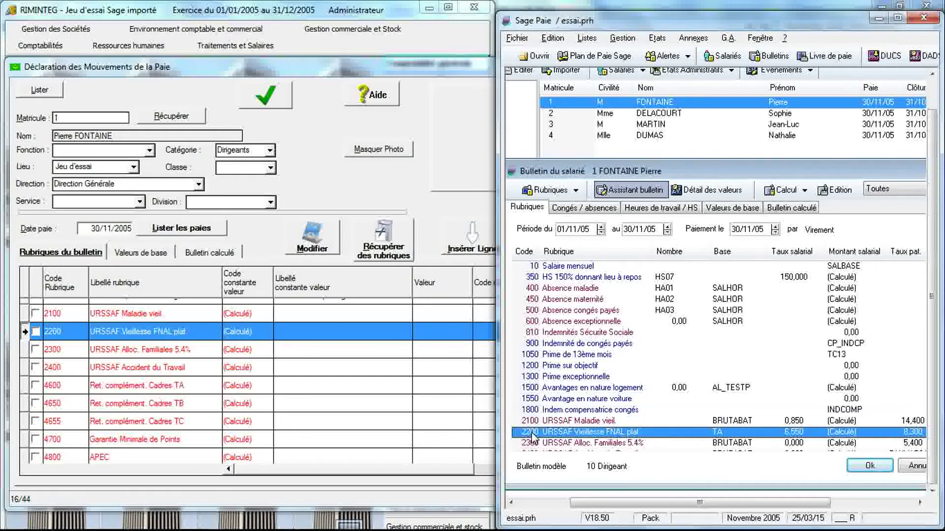
pyautogui.doubleClick(532, 435)
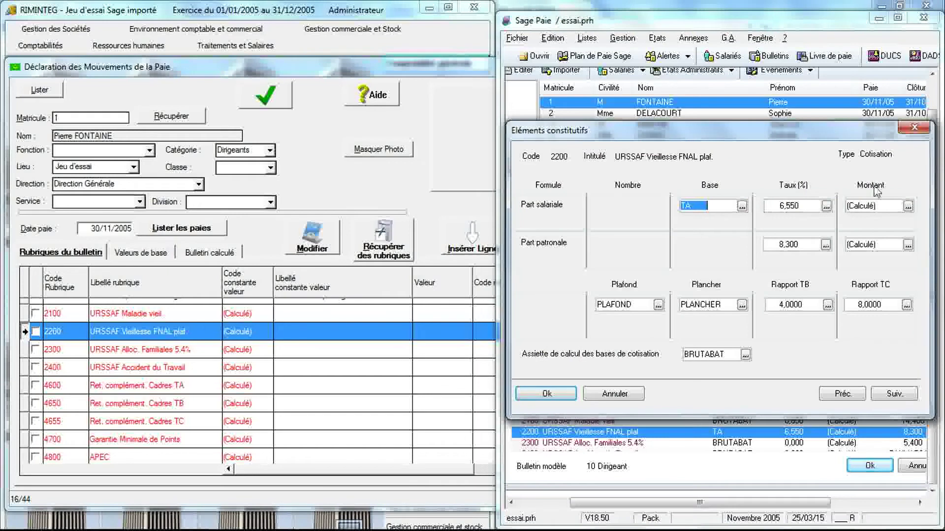
pyautogui.click(909, 131)
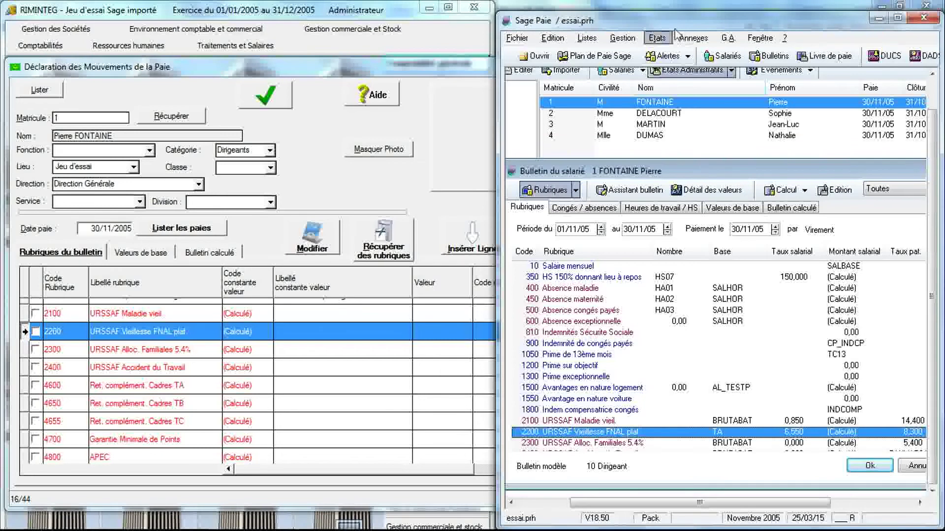
# - Move and widen the Sage Paie window, shifting the employee's pay slip inside it to show the employer rate and amount columns
pyautogui.moveTo(674, 29); pyautogui.dragTo(600, 28)
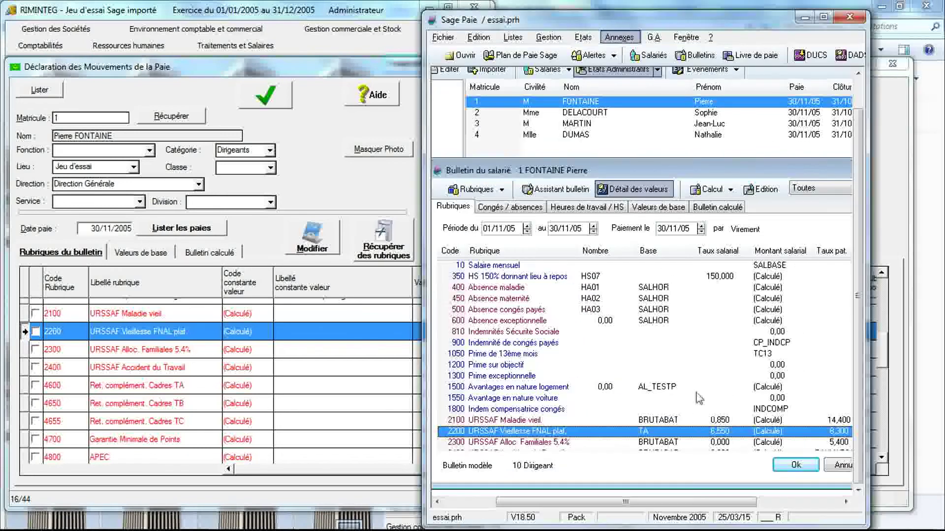
pyautogui.moveTo(868, 378); pyautogui.dragTo(915, 354)
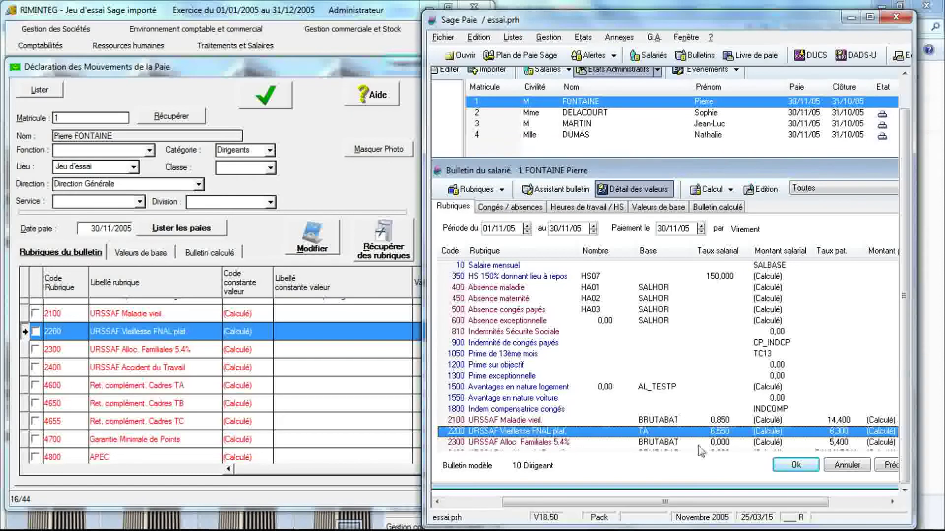
pyautogui.moveTo(781, 173); pyautogui.dragTo(721, 183)
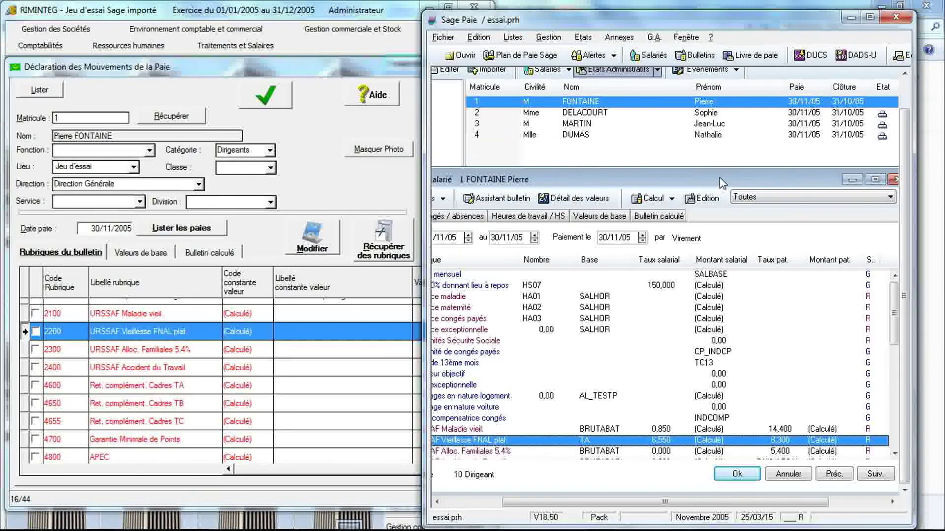
# - In Sage Paie, review the remaining pay slip rubriques through 9500, Avantages en nature, with their code and label columns in view
pyautogui.moveTo(898, 345); pyautogui.dragTo(900, 388)
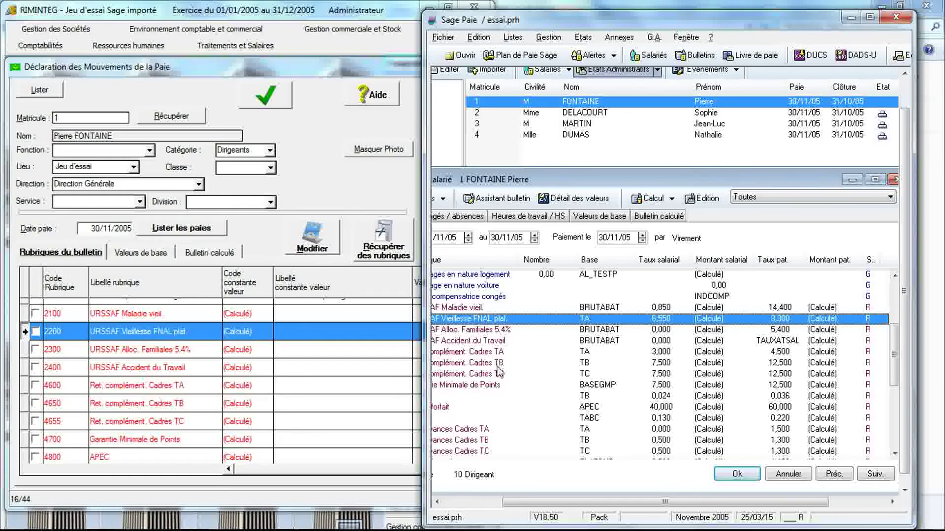
pyautogui.moveTo(894, 374); pyautogui.dragTo(911, 454)
pyautogui.moveTo(421, 387); pyautogui.dragTo(402, 387)
pyautogui.moveTo(600, 181); pyautogui.dragTo(660, 180)
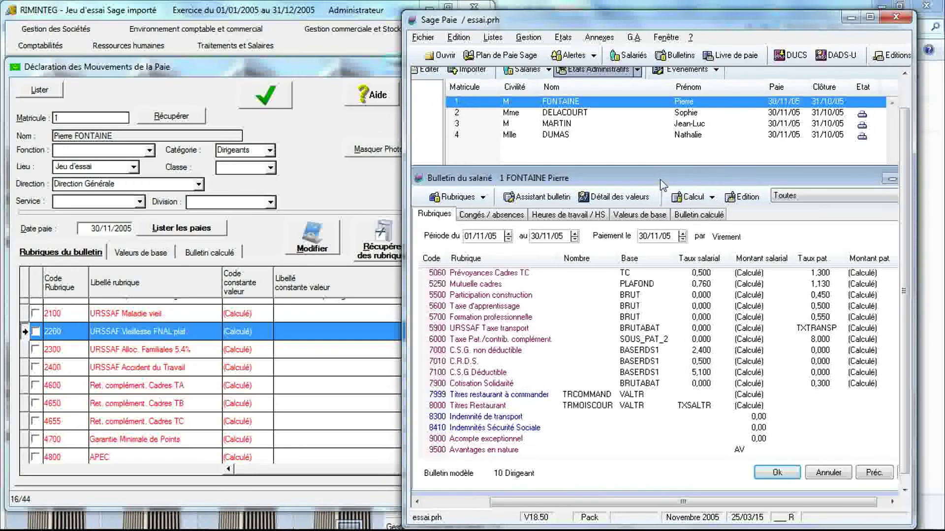
pyautogui.click(477, 451)
# - In RIMINTEG, find the last rubrique, 9500, Avantages en nature, and compare the closing rubriques with the Sage Paie pay slip
pyautogui.click(195, 337)
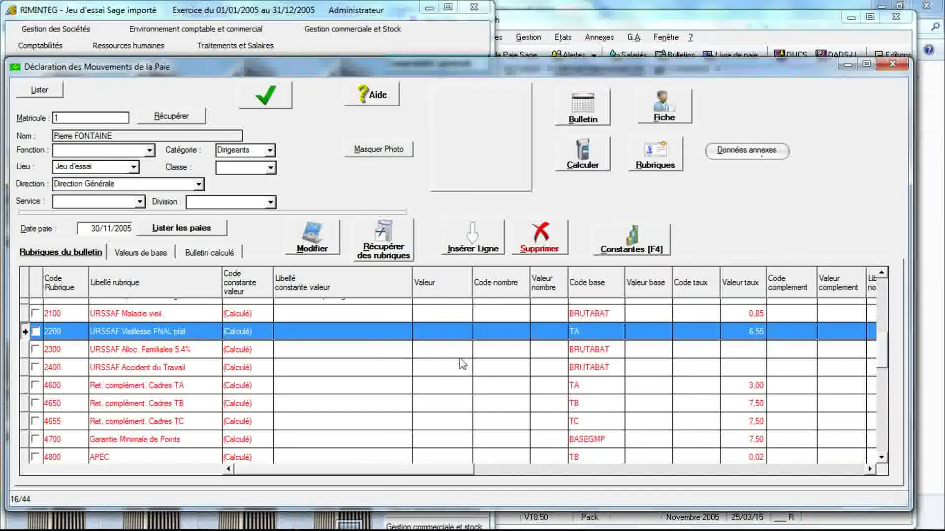
pyautogui.moveTo(882, 362); pyautogui.dragTo(880, 465)
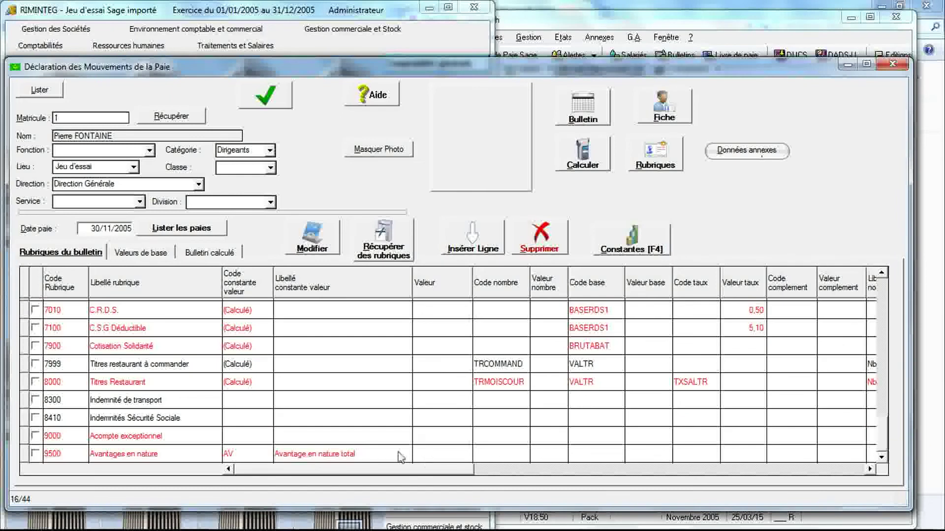
pyautogui.click(380, 459)
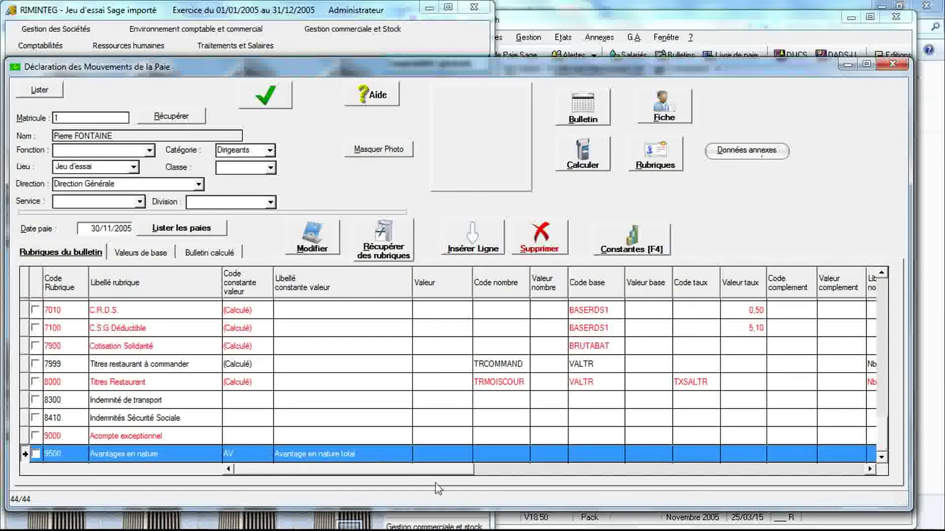
pyautogui.click(319, 518)
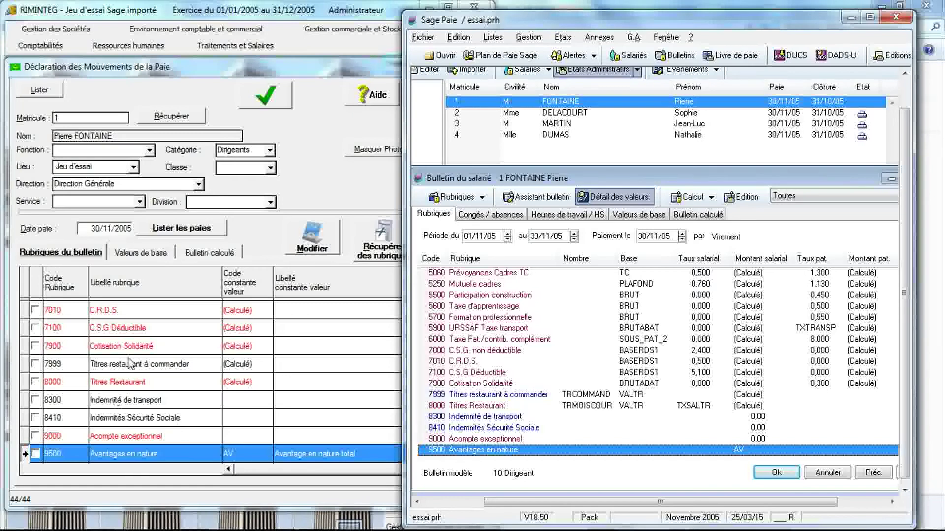
# - Show the employee's computed pay slip in both RIMINTEG and Sage Paie
pyautogui.click(75, 257)
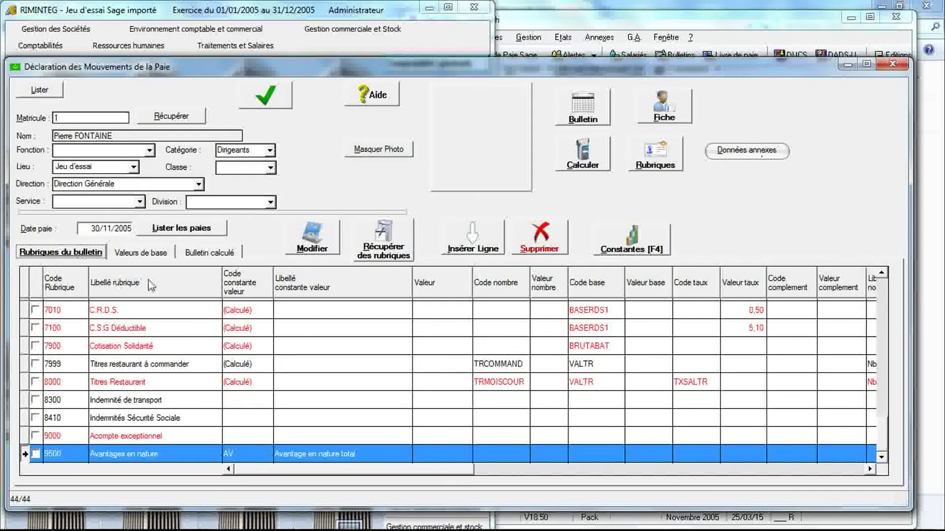
pyautogui.click(192, 261)
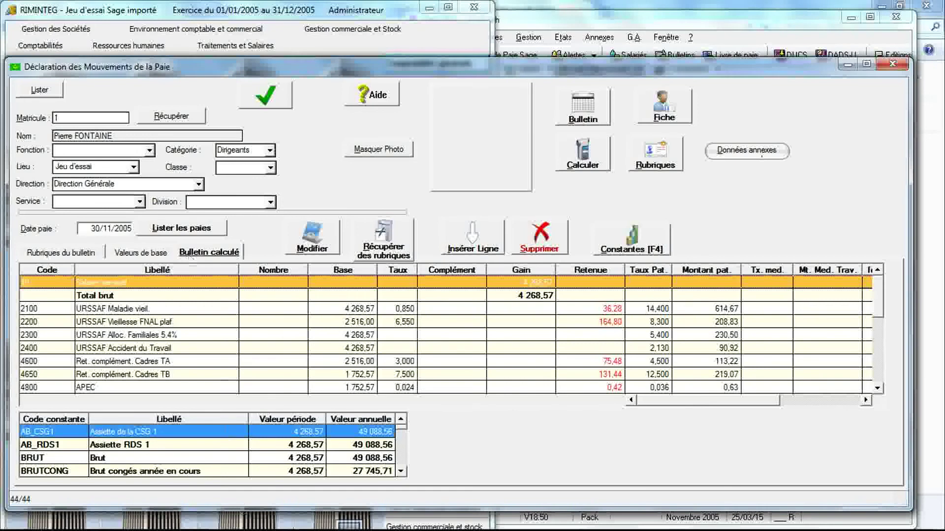
pyautogui.click(319, 520)
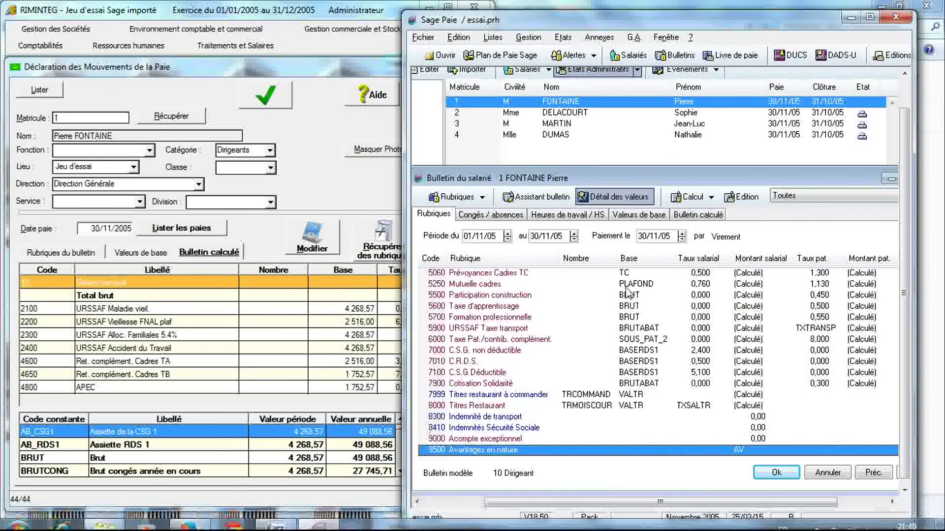
pyautogui.click(700, 215)
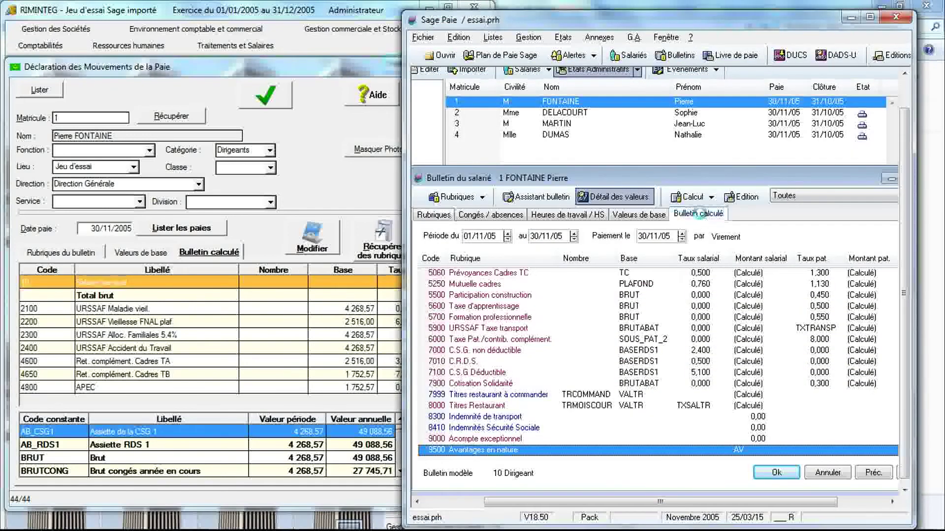